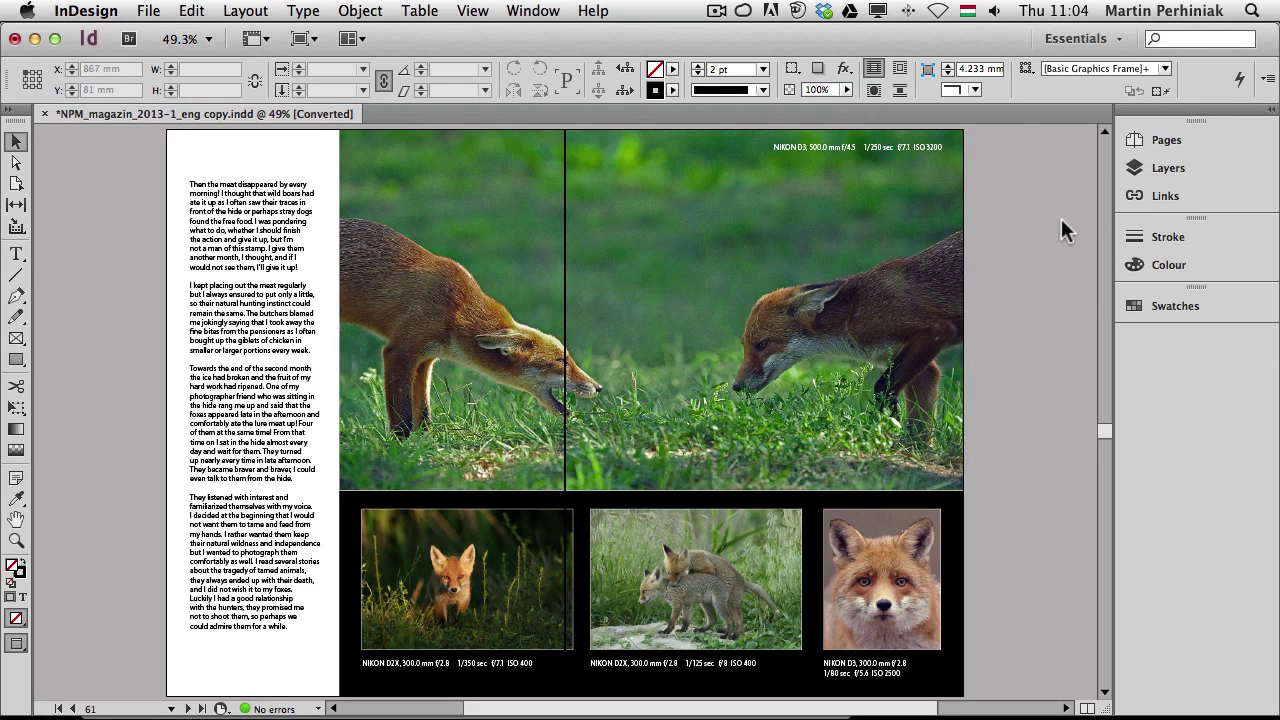
- Switch back and forth between InDesign CC's fox magazine and the empty InDesign CS6 window to compare them
{"action": "key", "text": "super+Tab"}
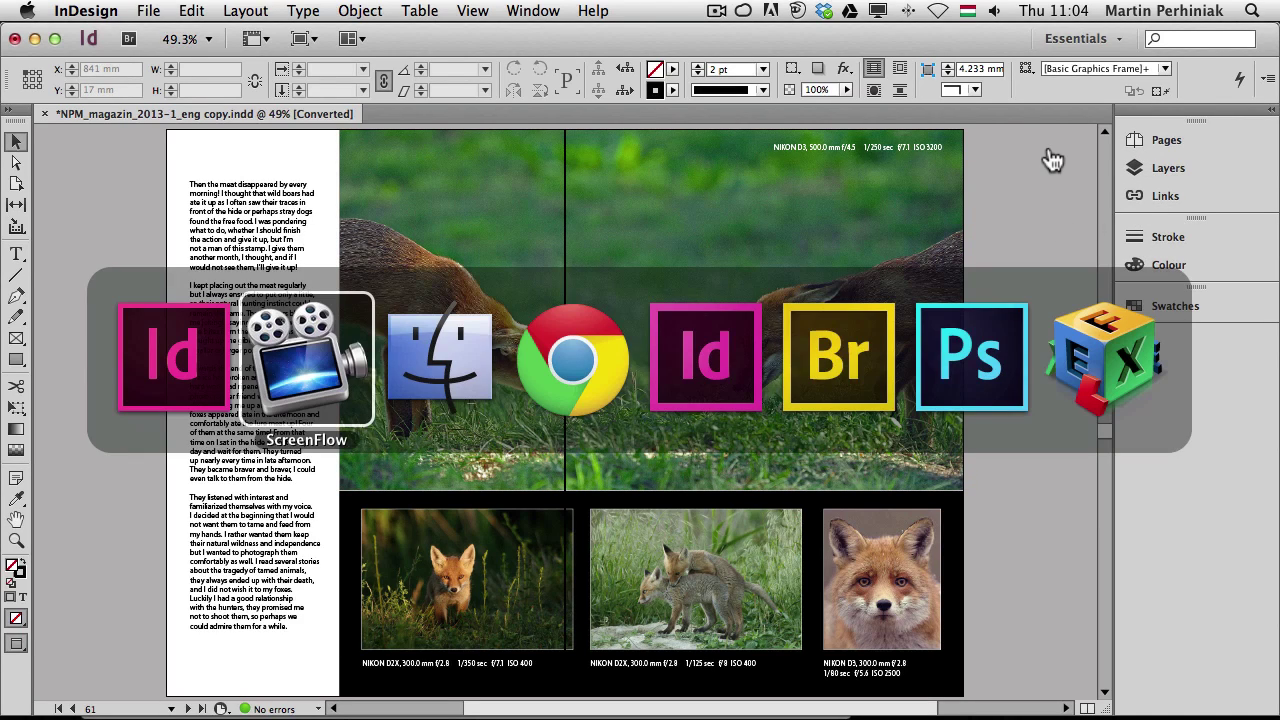
{"action": "key", "text": "super+Tab"}
{"action": "key", "text": "super+Tab"}
{"action": "key", "text": "super+Tab"}
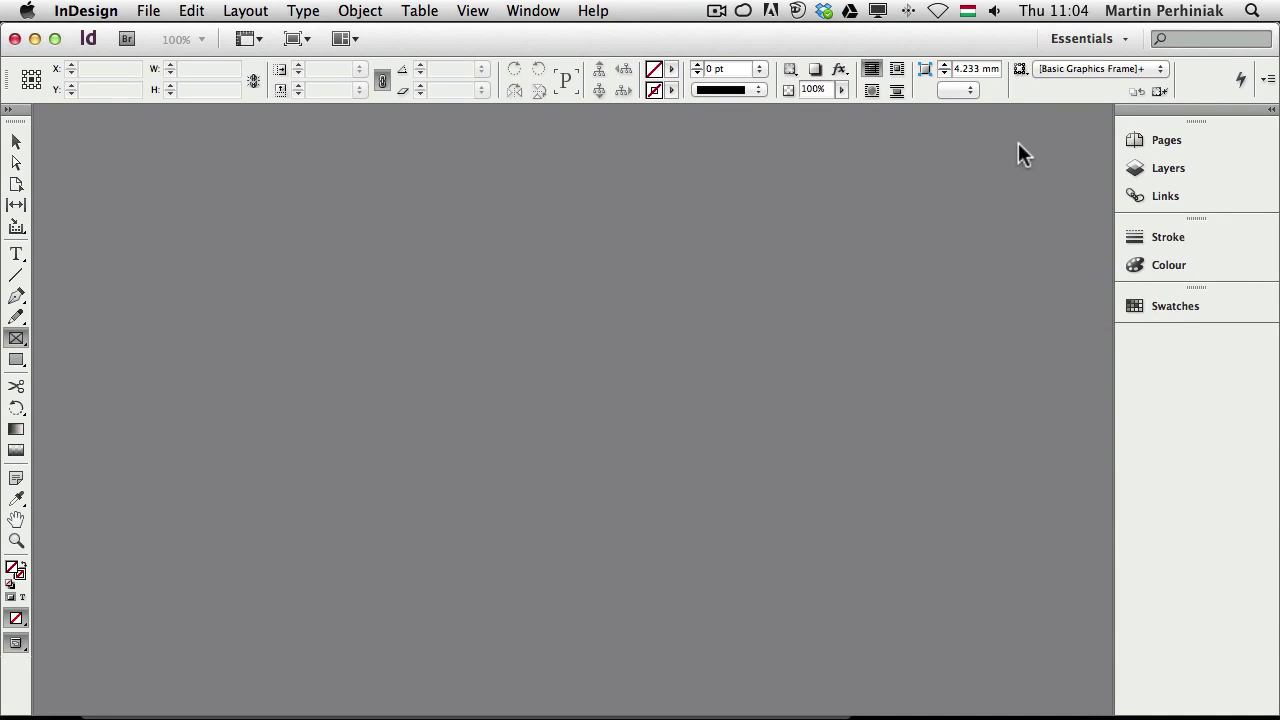
{"action": "key", "text": "super+Tab"}
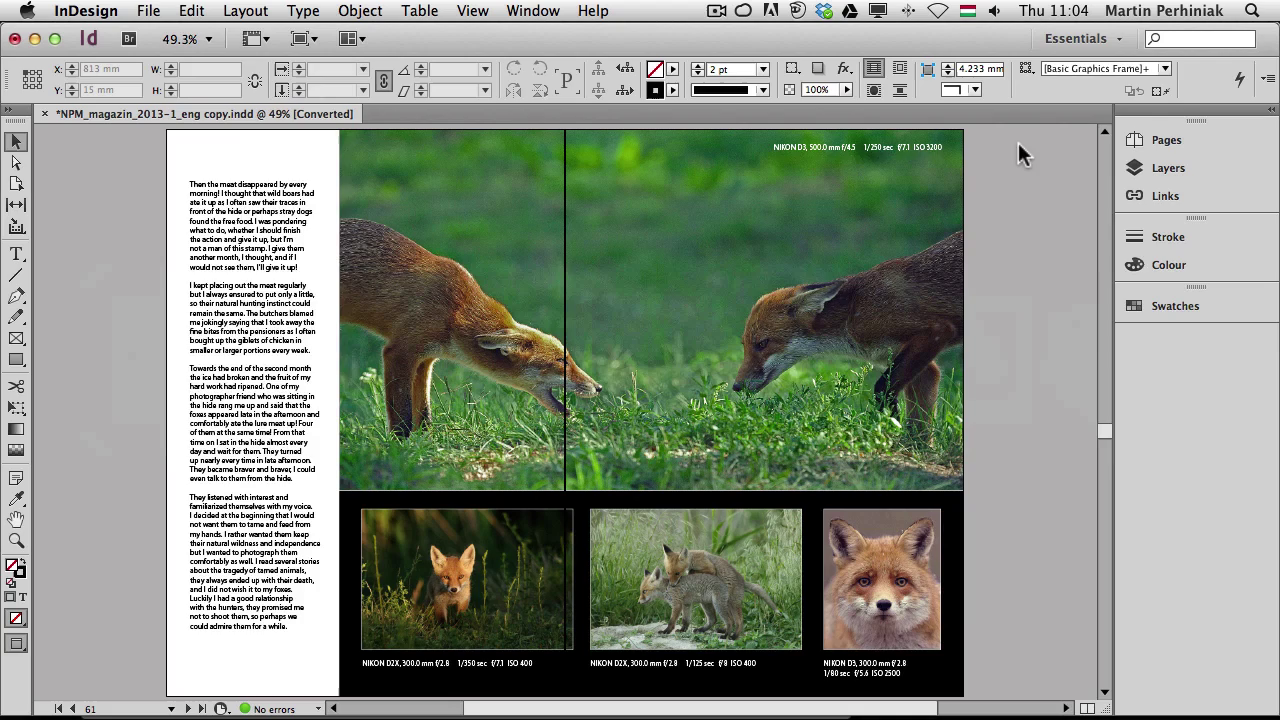
{"action": "key", "text": "super+Tab"}
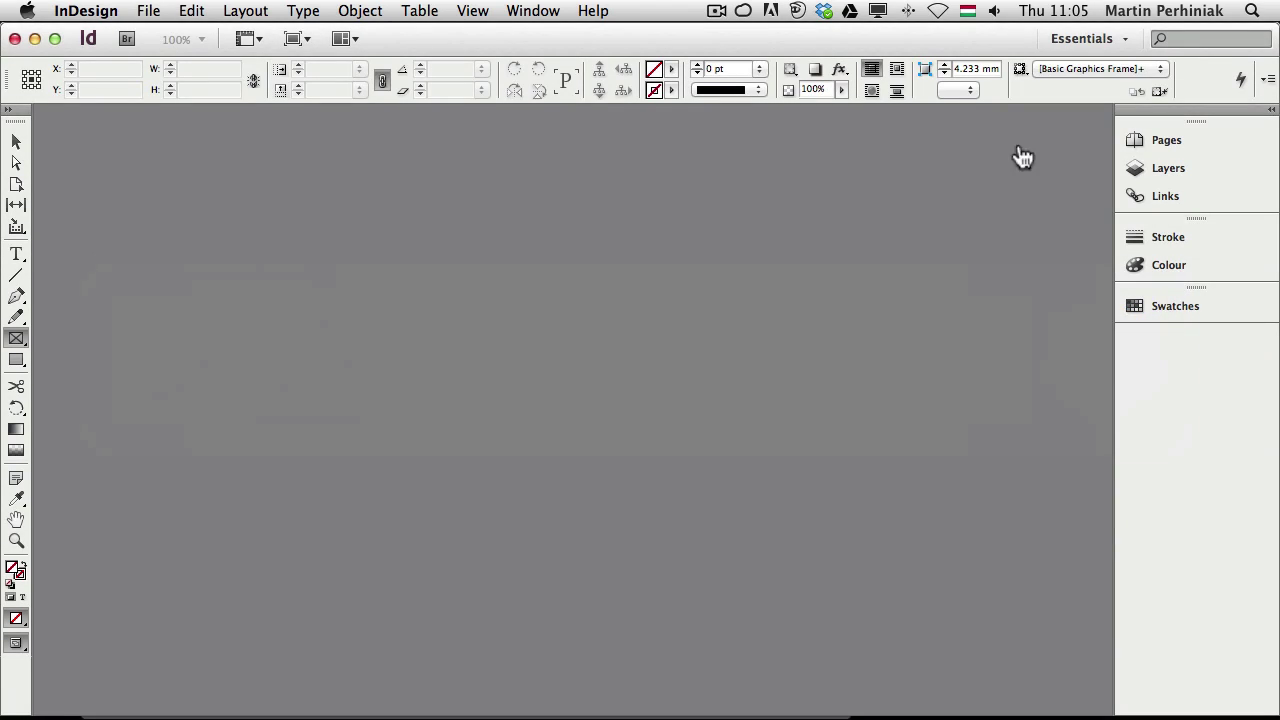
{"action": "key", "text": "super+Tab"}
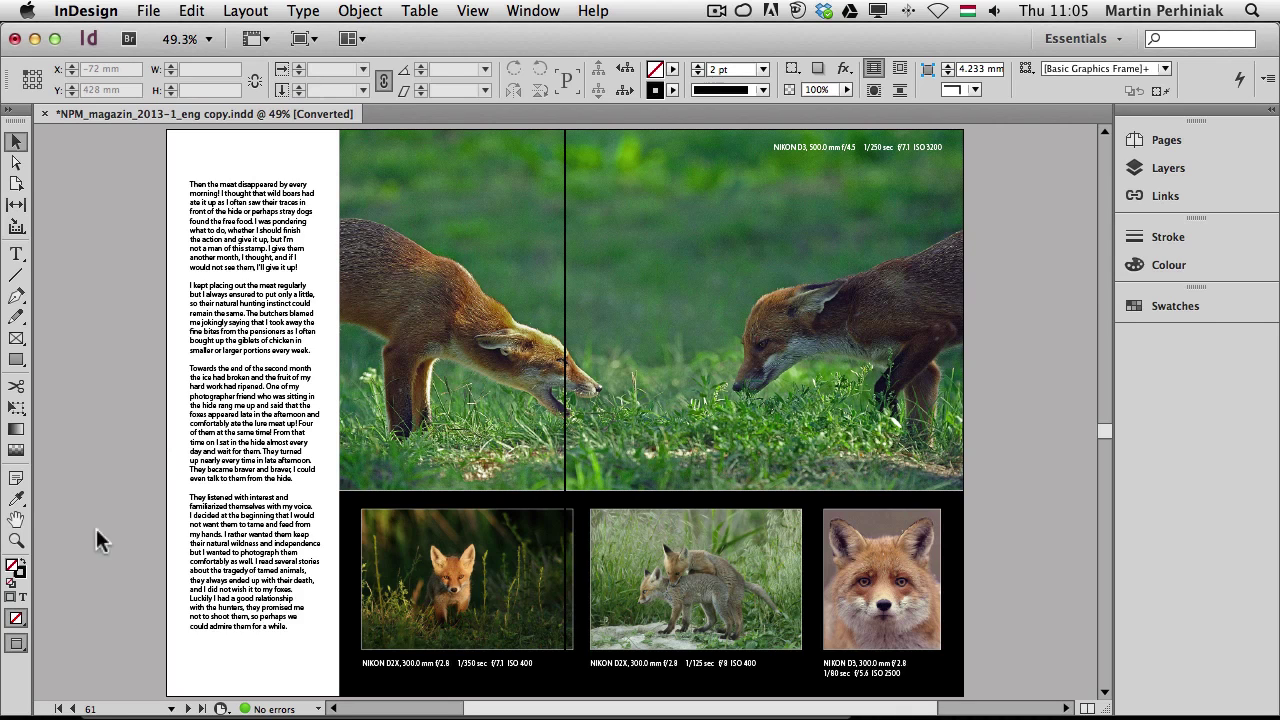
{"action": "key", "text": "super+Tab"}
{"action": "left_click", "coordinate": [277, 358]}
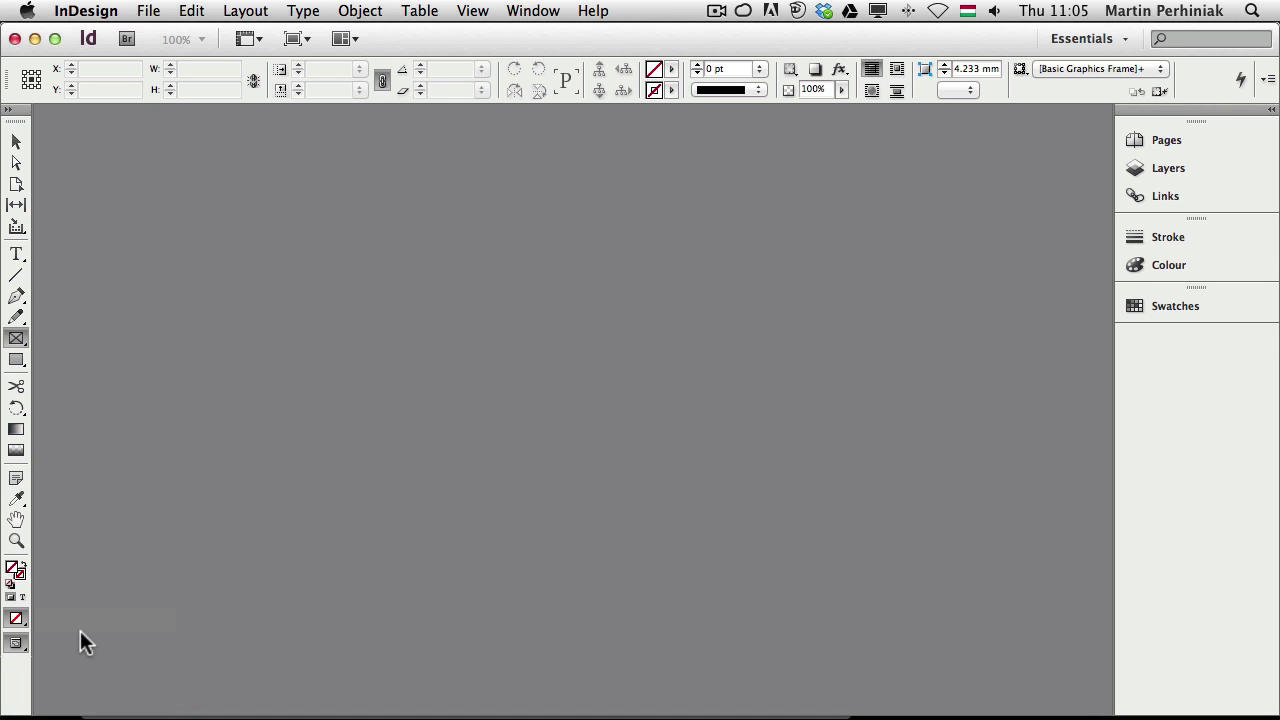
{"action": "key", "text": "super+Tab"}
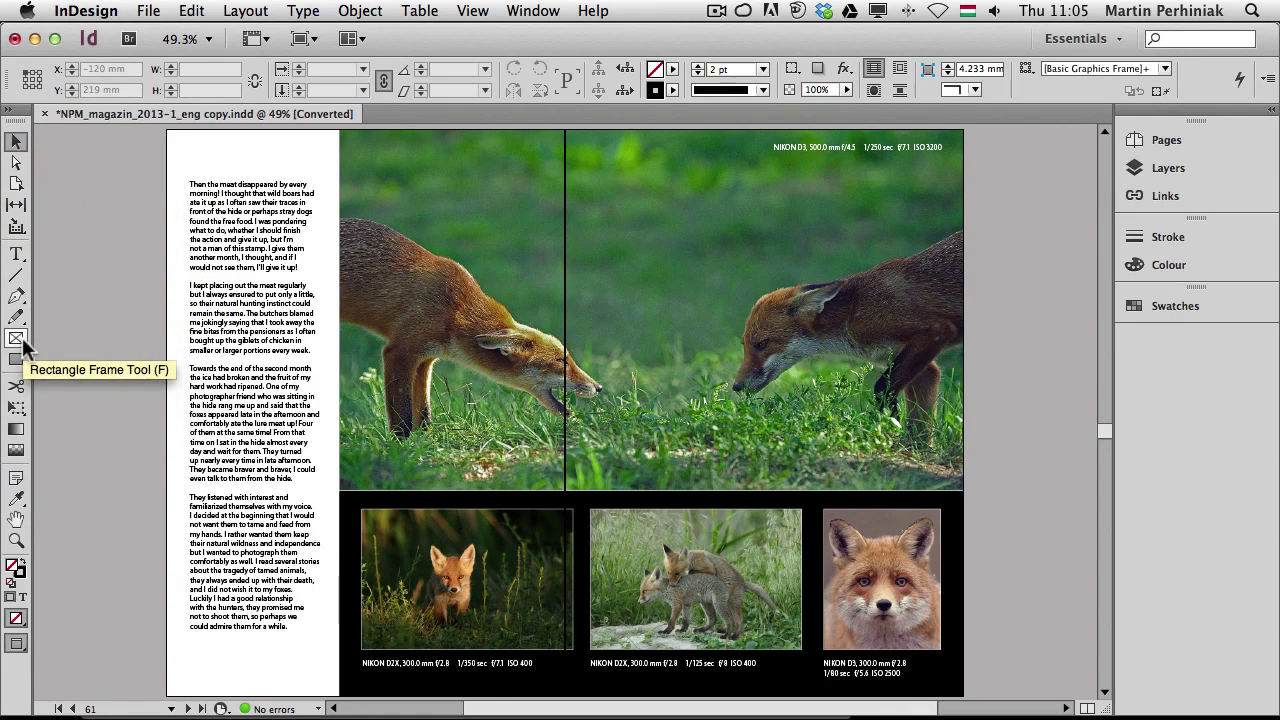
{"action": "key", "text": "super+Tab"}
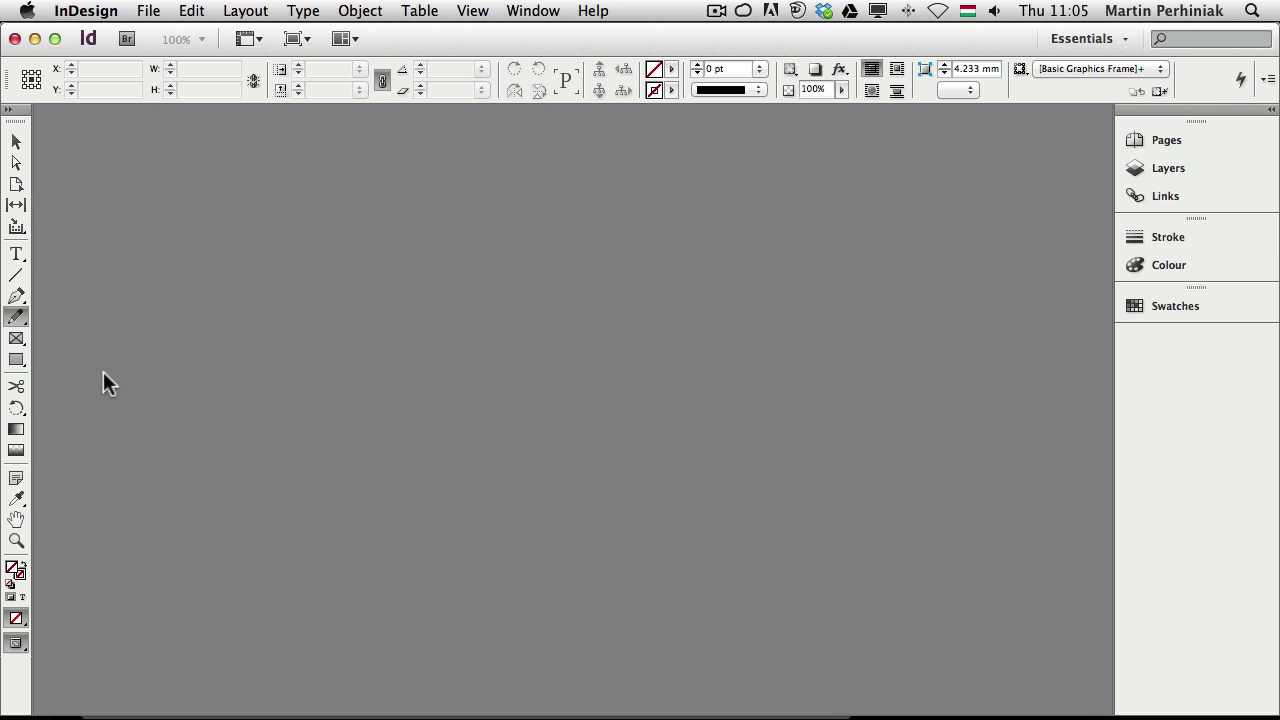
{"action": "key", "text": "super+Tab"}
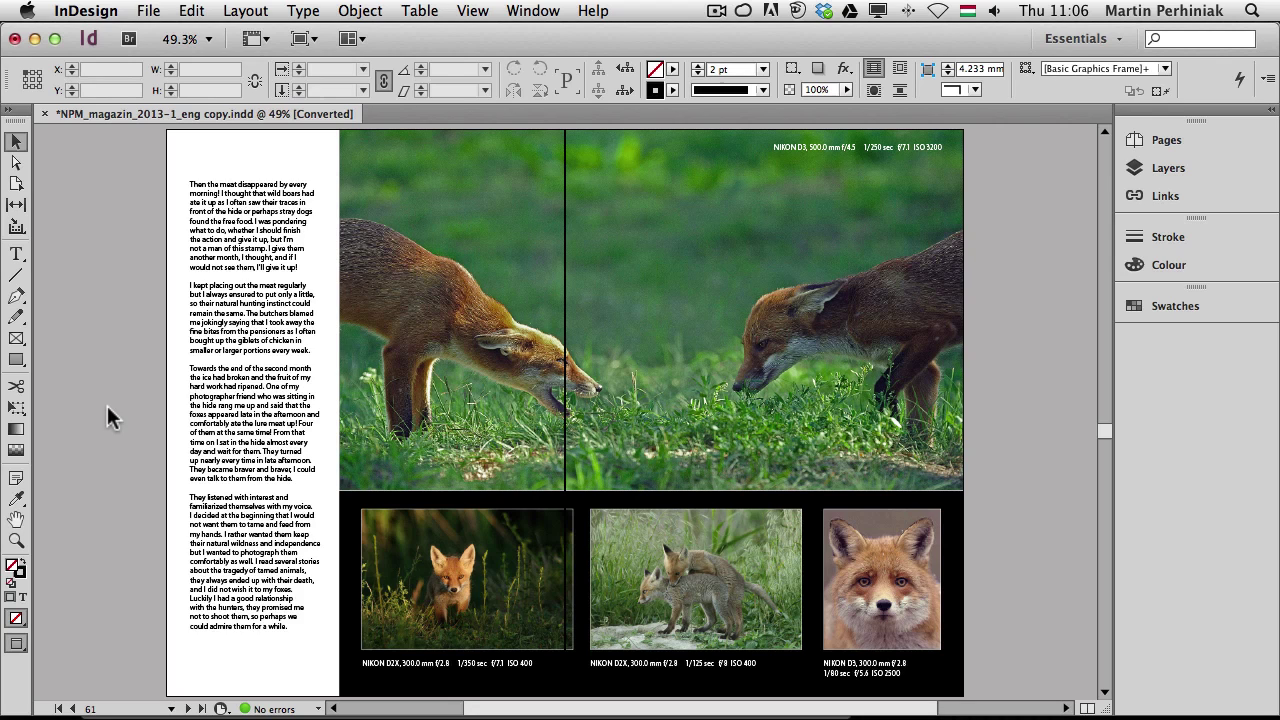
- Open Interface preferences and drag the theme brightness slider toward Medium Dark
{"action": "left_click", "coordinate": [100, 12]}
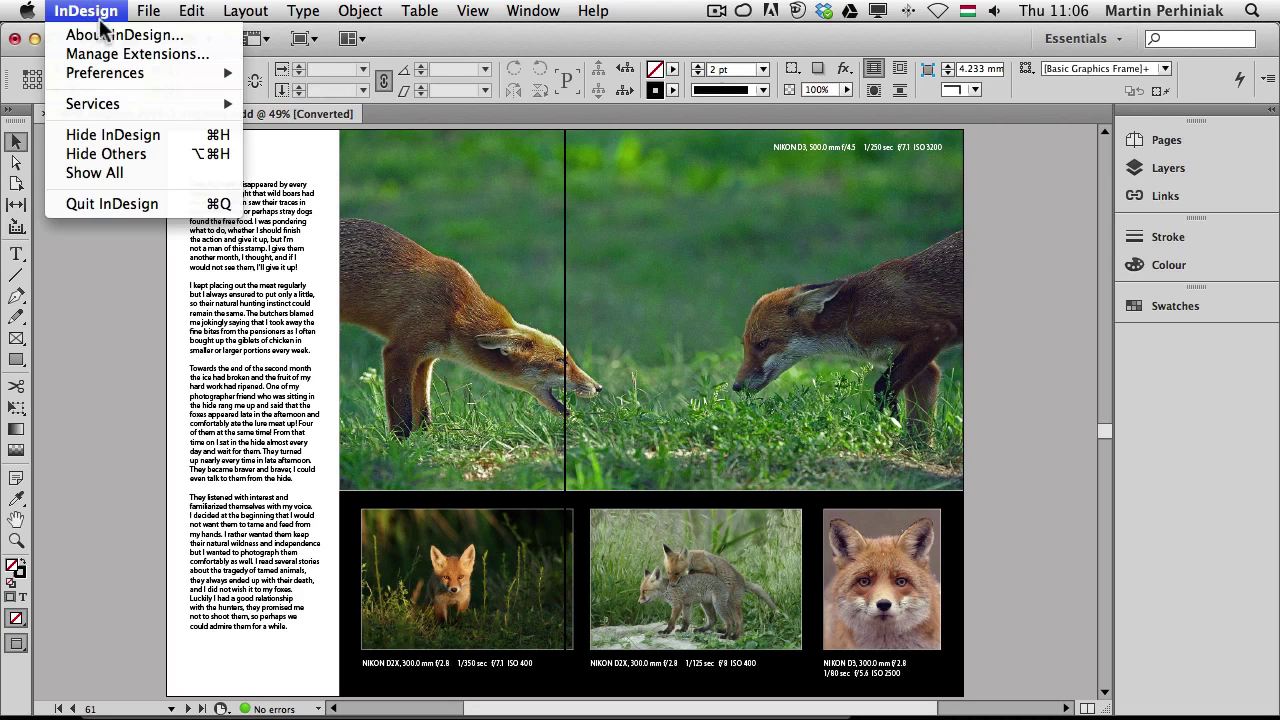
{"action": "mouse_move", "coordinate": [137, 74]}
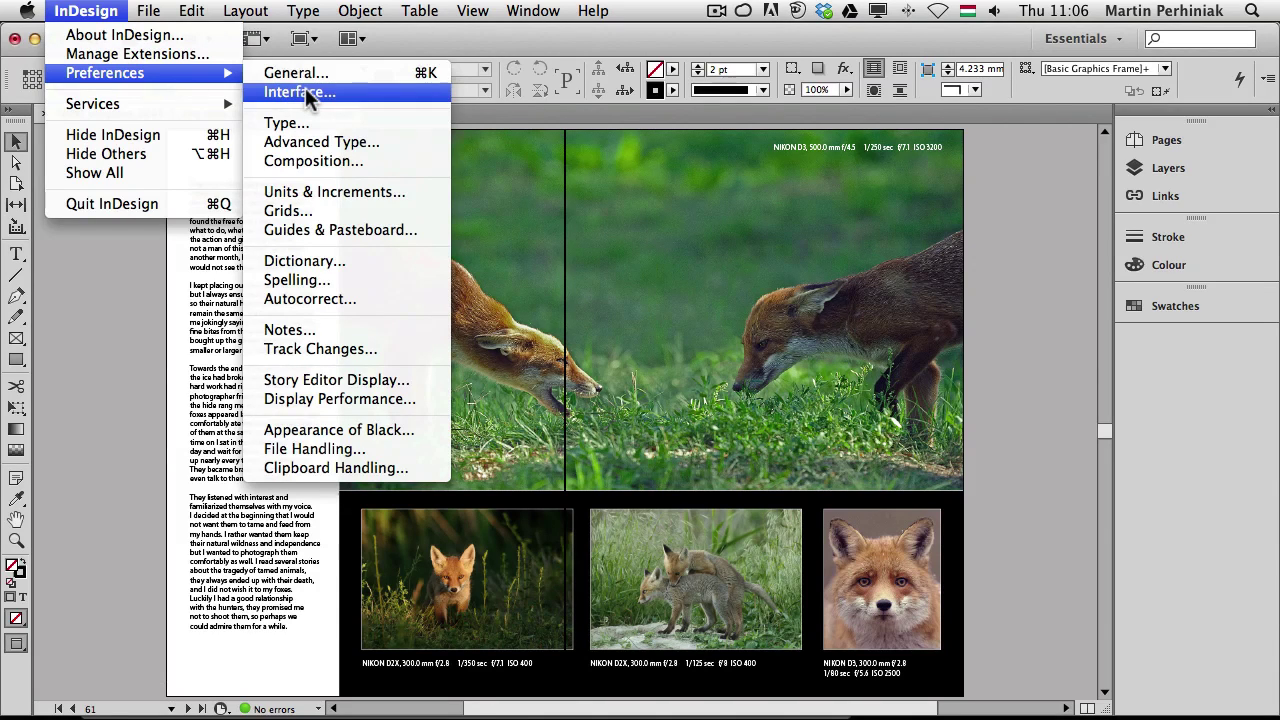
{"action": "left_click", "coordinate": [302, 91]}
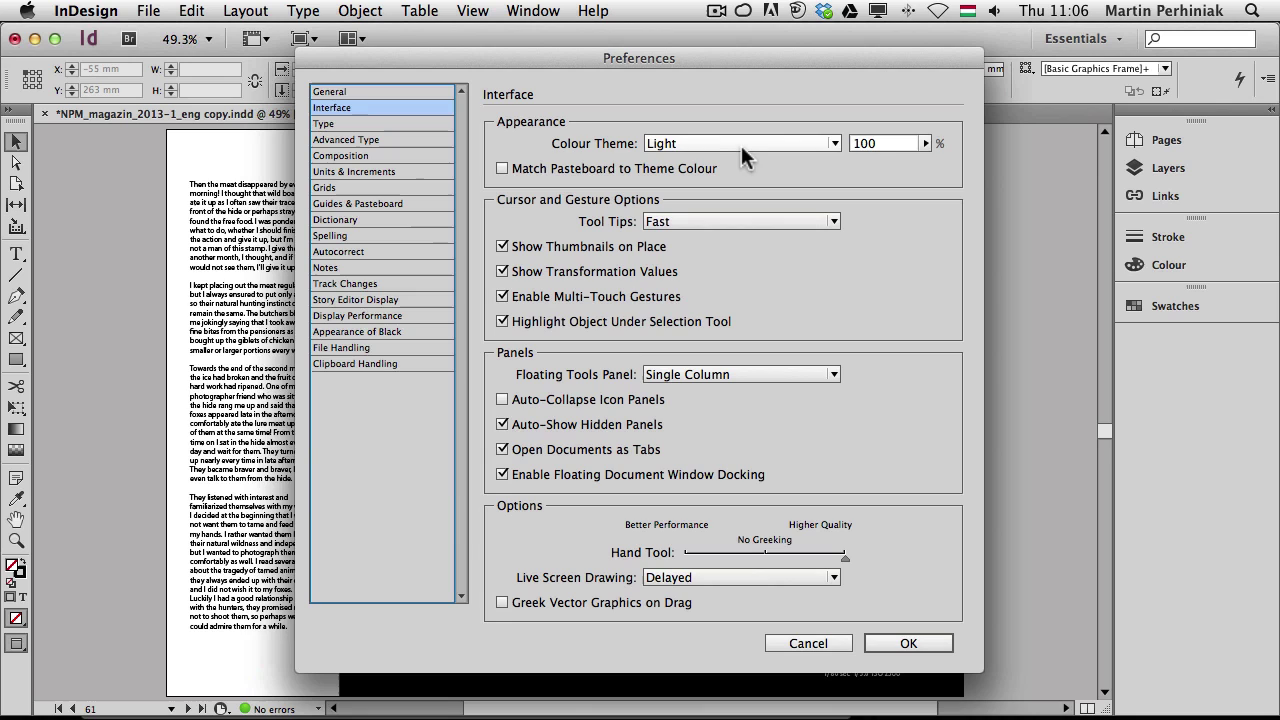
{"action": "left_click", "coordinate": [926, 143]}
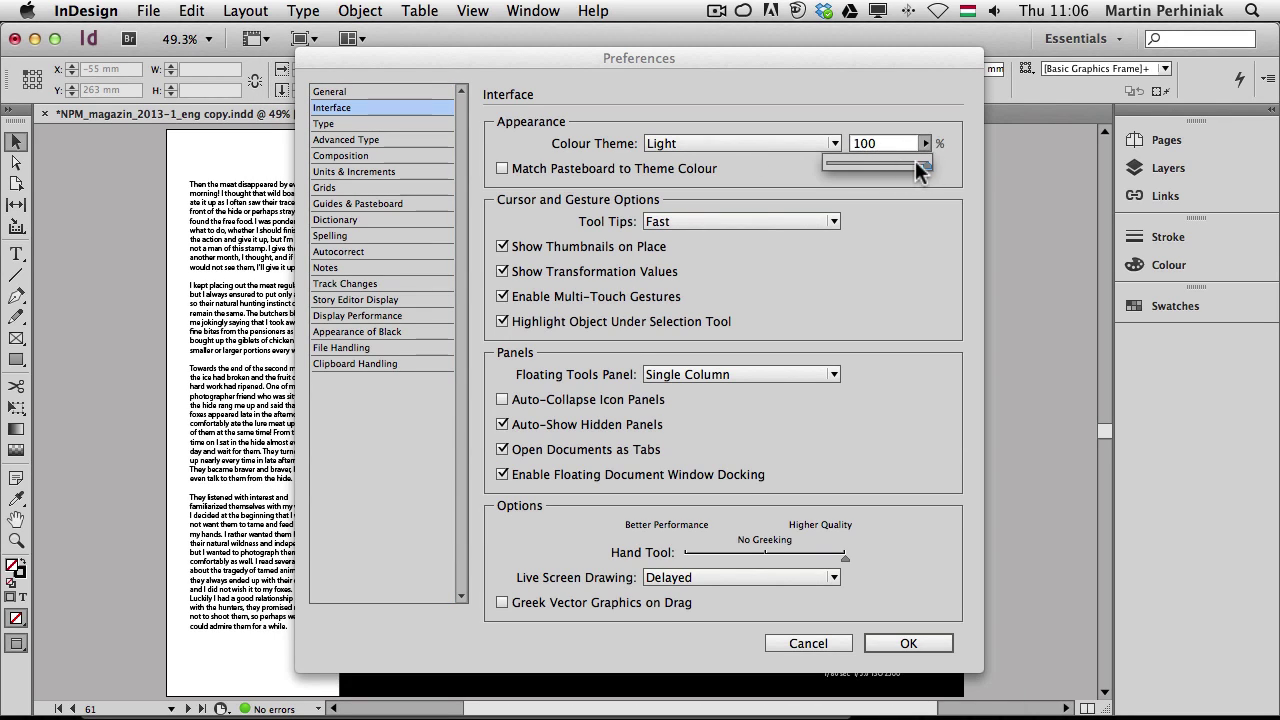
{"action": "mouse_move", "coordinate": [922, 172]}
{"action": "left_mouse_down"}
{"action": "mouse_move", "coordinate": [859, 159]}
{"action": "mouse_move", "coordinate": [945, 166]}
{"action": "left_mouse_up"}
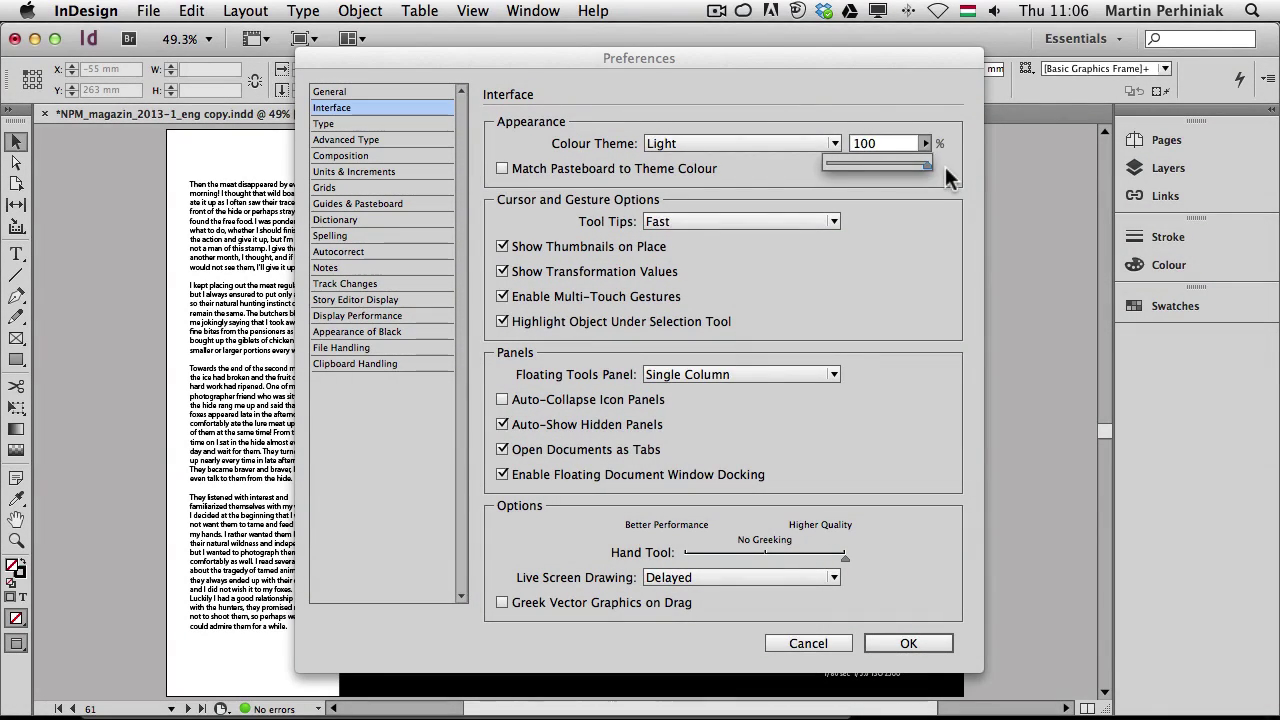
- Try Medium Light, Medium Dark and Dark themes, ending on Dark with Match Pasteboard to Theme Colour on
{"action": "left_click", "coordinate": [753, 142]}
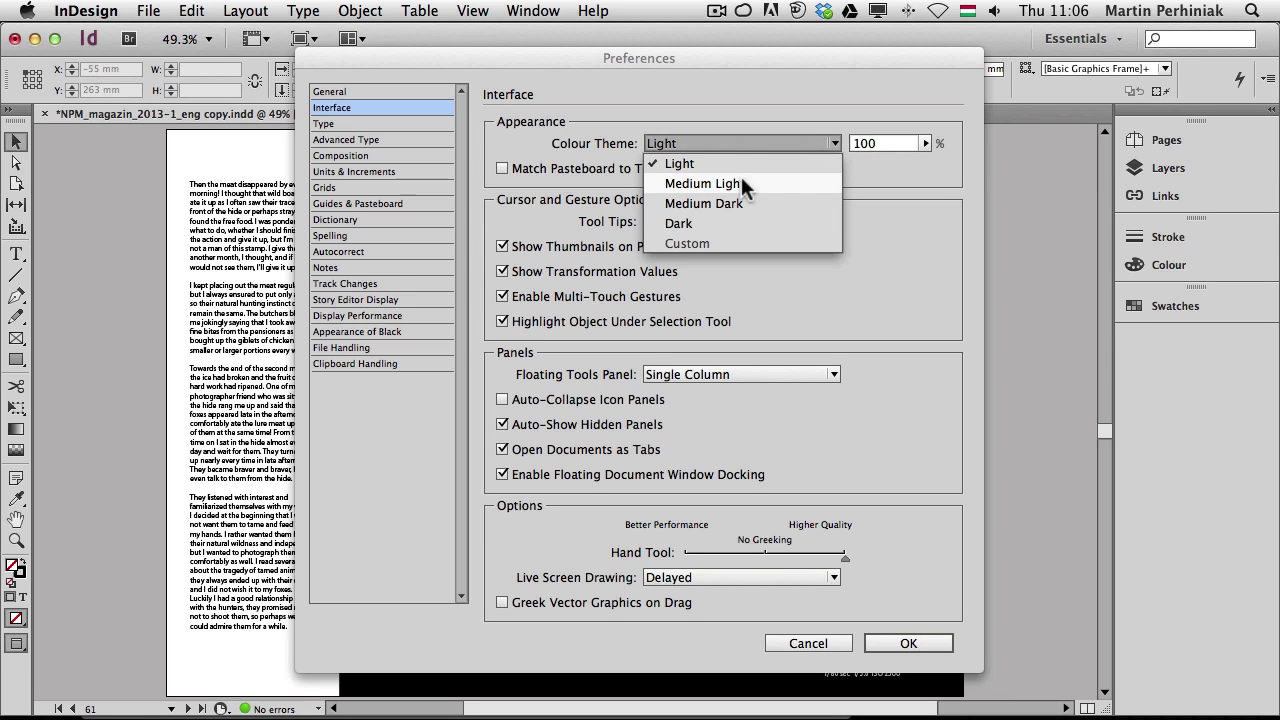
{"action": "left_click", "coordinate": [700, 183]}
{"action": "left_click", "coordinate": [695, 151]}
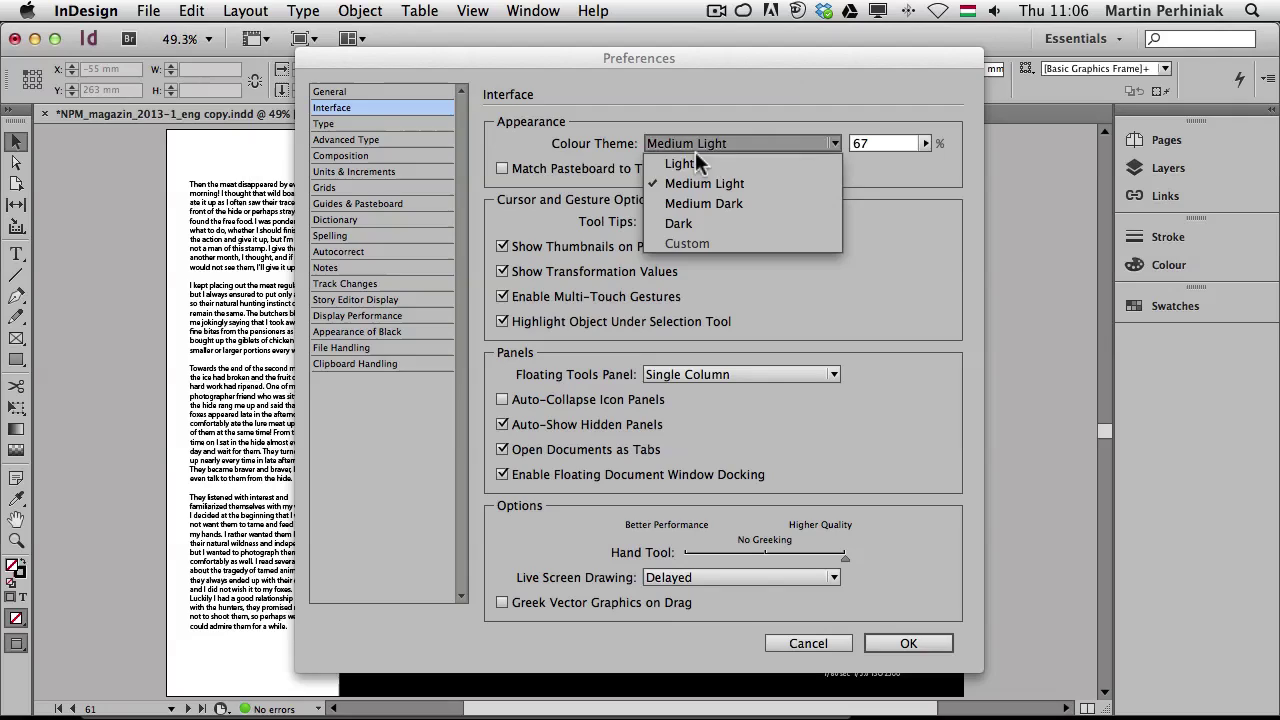
{"action": "left_click", "coordinate": [698, 200]}
{"action": "left_click", "coordinate": [709, 143]}
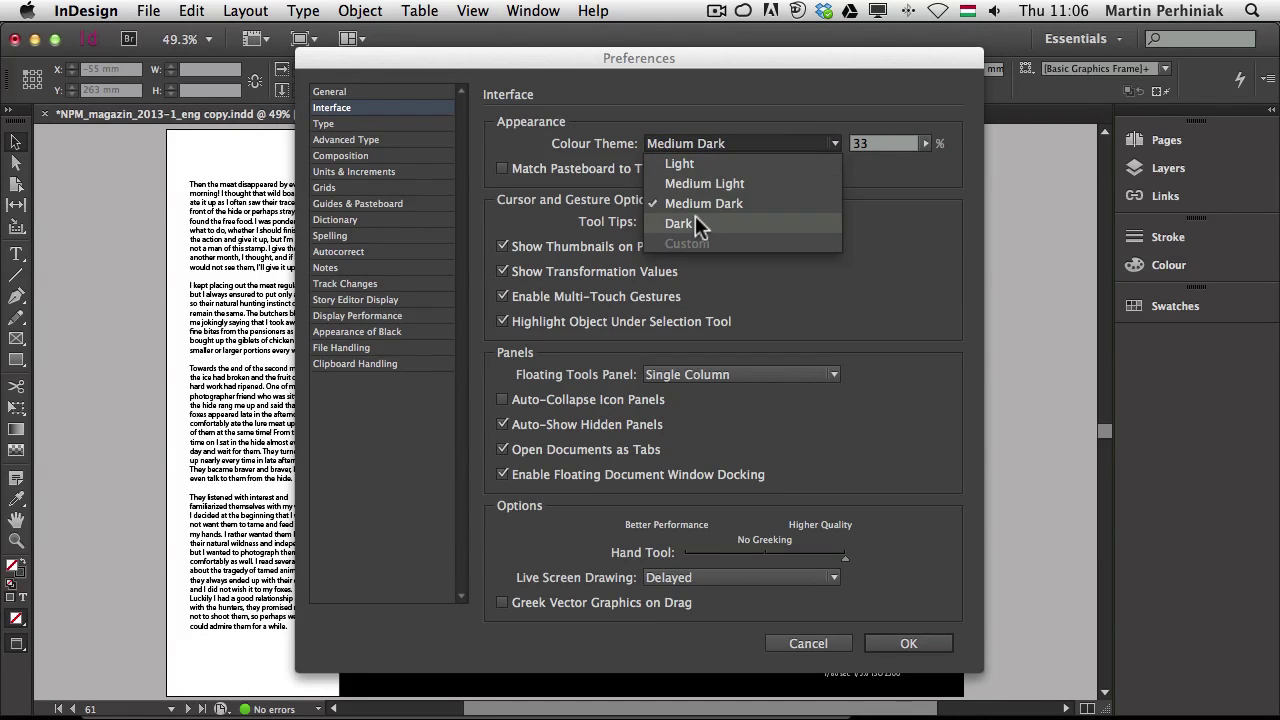
{"action": "left_click", "coordinate": [697, 216]}
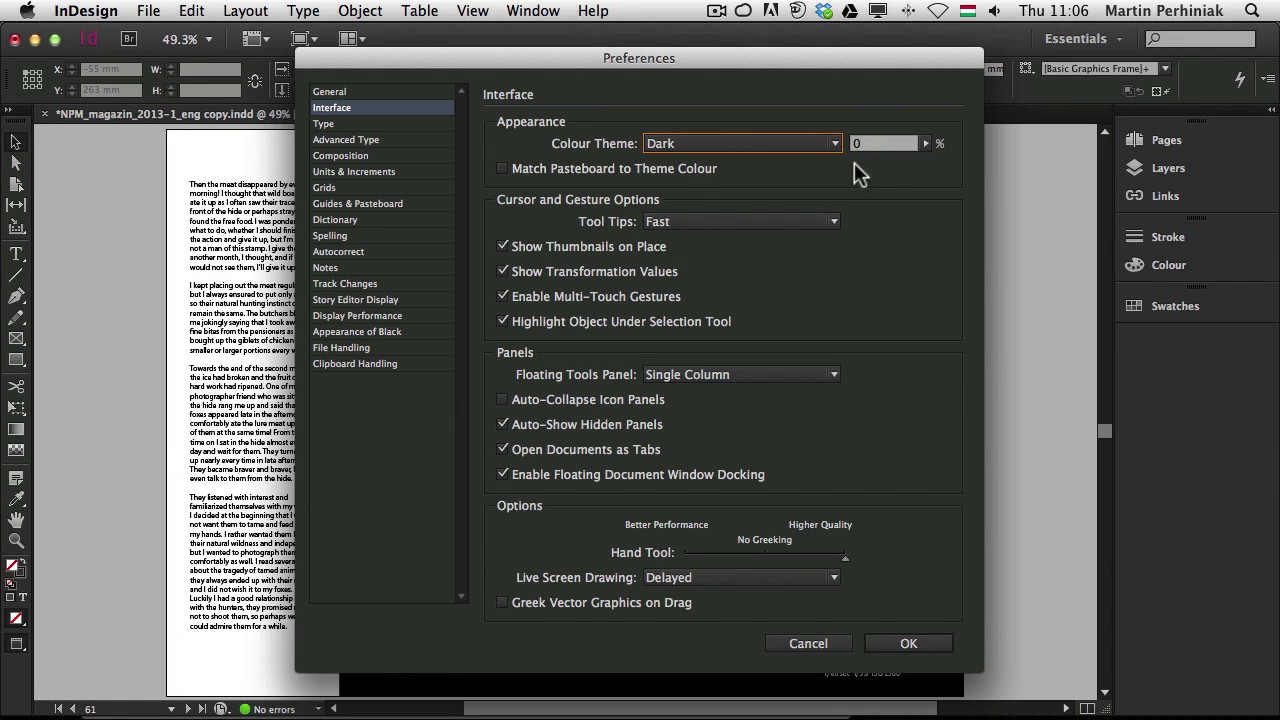
{"action": "left_click", "coordinate": [525, 192]}
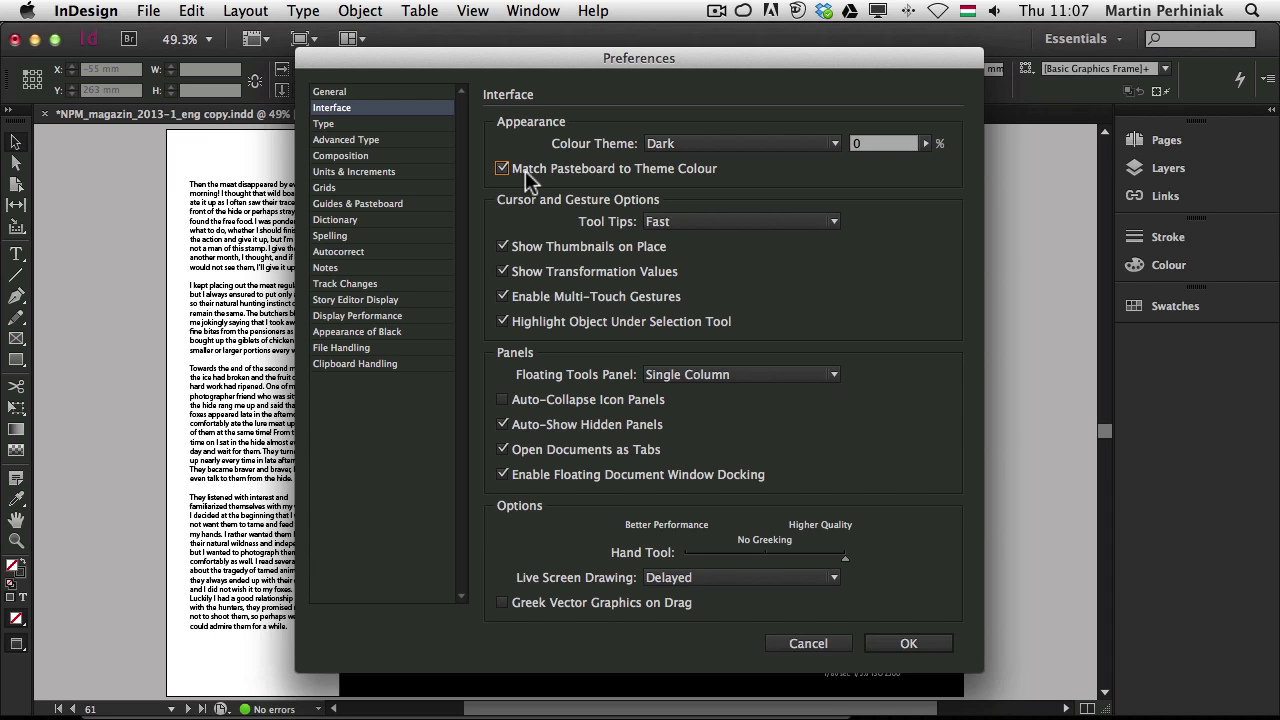
- Cancel the preference changes and show frame edges with the pasteboard P graphic in view
{"action": "left_click", "coordinate": [812, 641]}
{"action": "left_click", "coordinate": [1060, 380]}
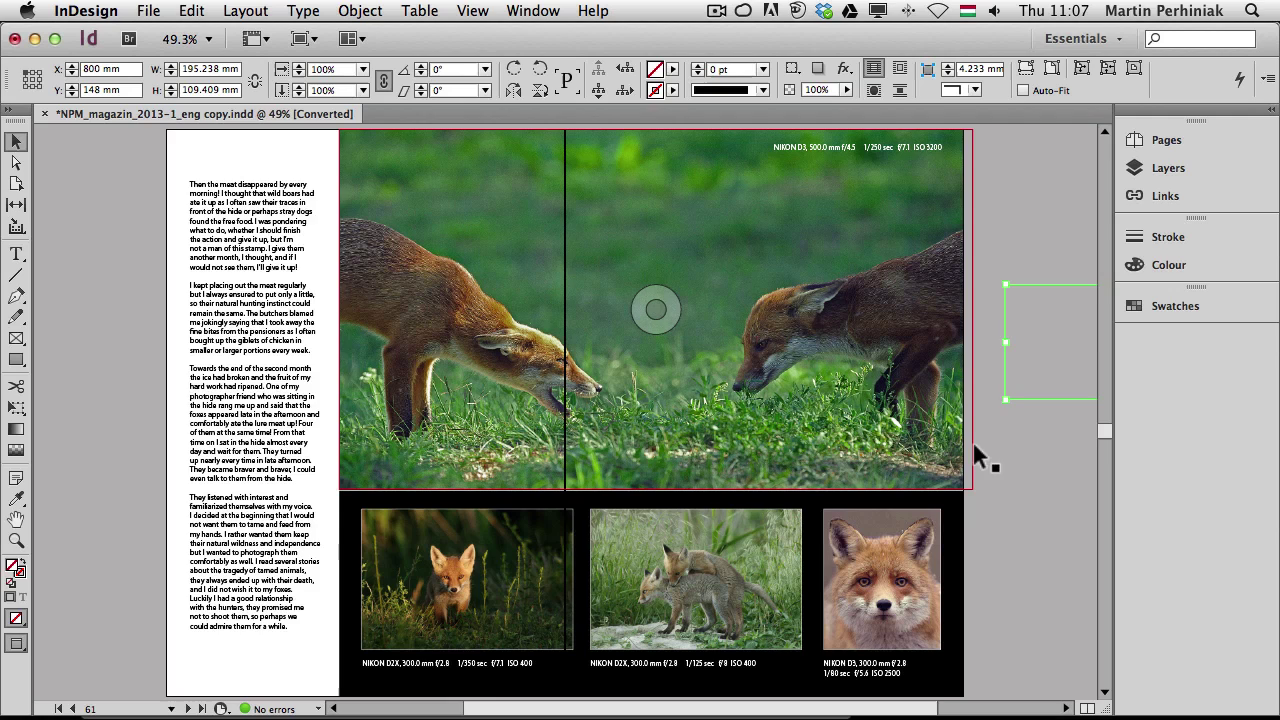
{"action": "key", "text": "w"}
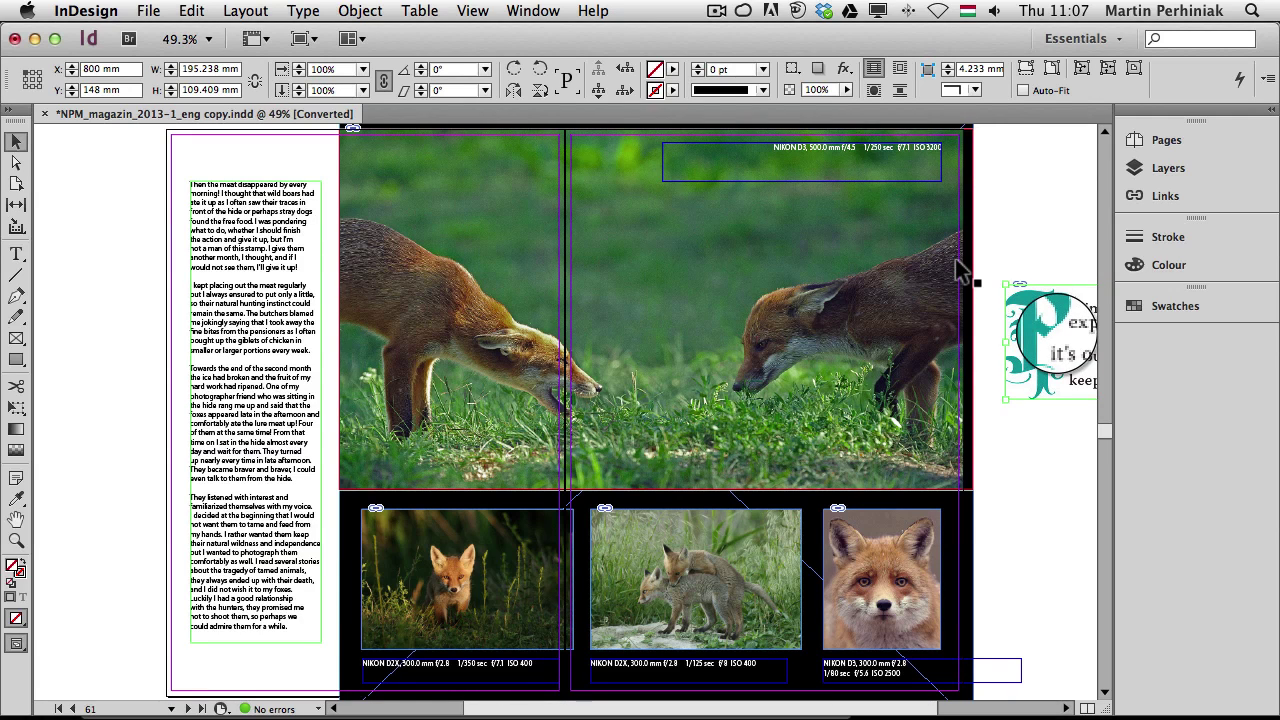
{"action": "scroll", "coordinate": [987, 266], "scroll_direction": "right", "scroll_amount": 5}
{"action": "left_click", "coordinate": [877, 451]}
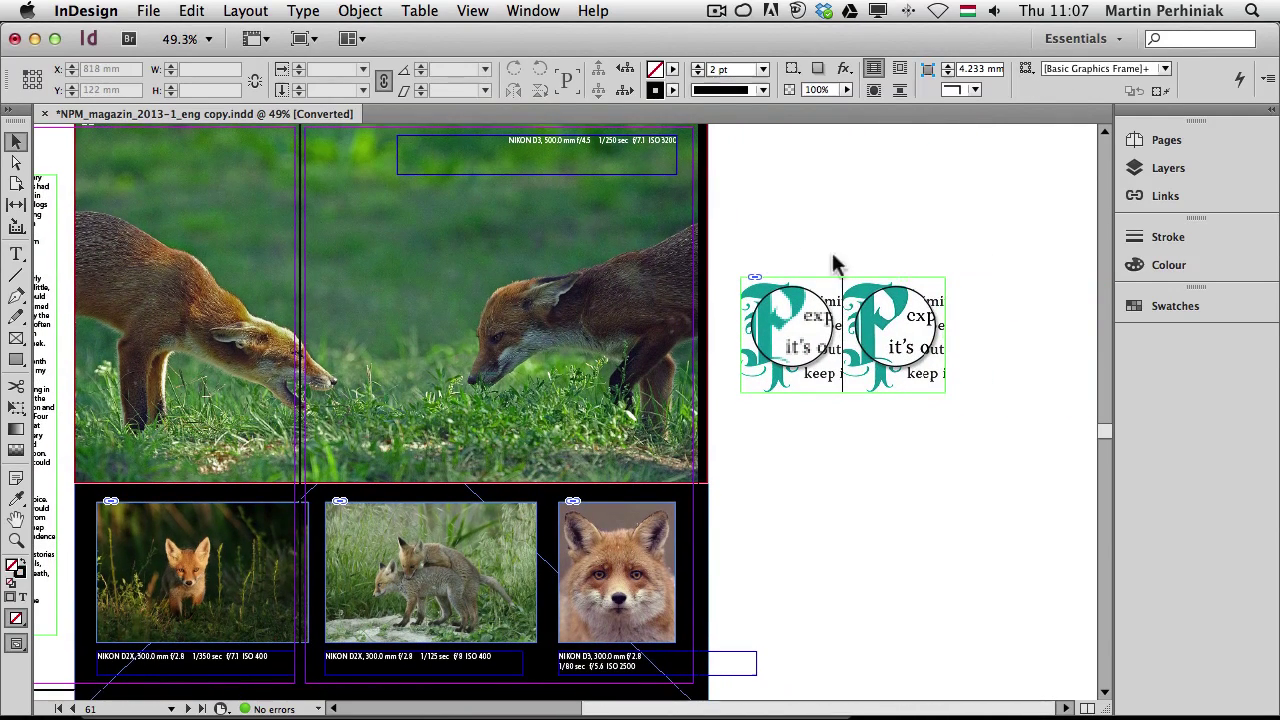
{"action": "left_click_drag", "start_coordinate": [910, 440], "coordinate": [923, 457]}
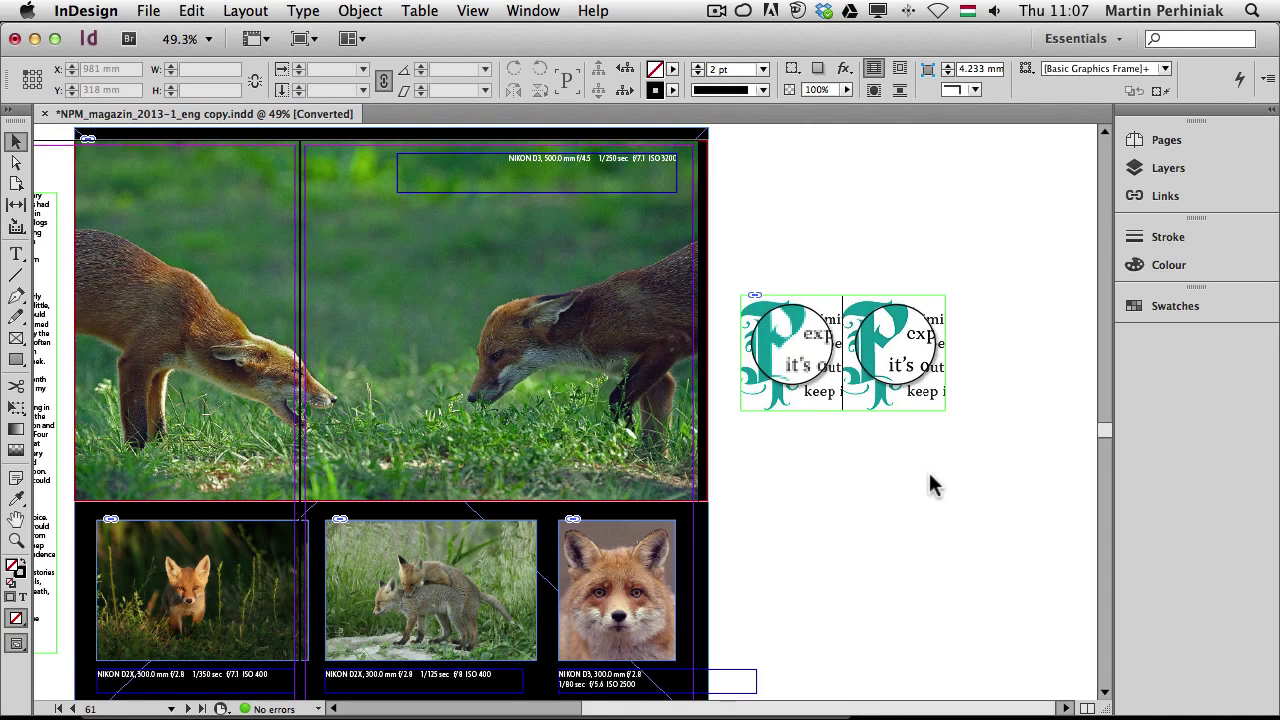
- Reopen Interface preferences with Cmd+K, move the dialog aside, and turn on Match Pasteboard to Theme Colour
{"action": "key", "text": "super+k"}
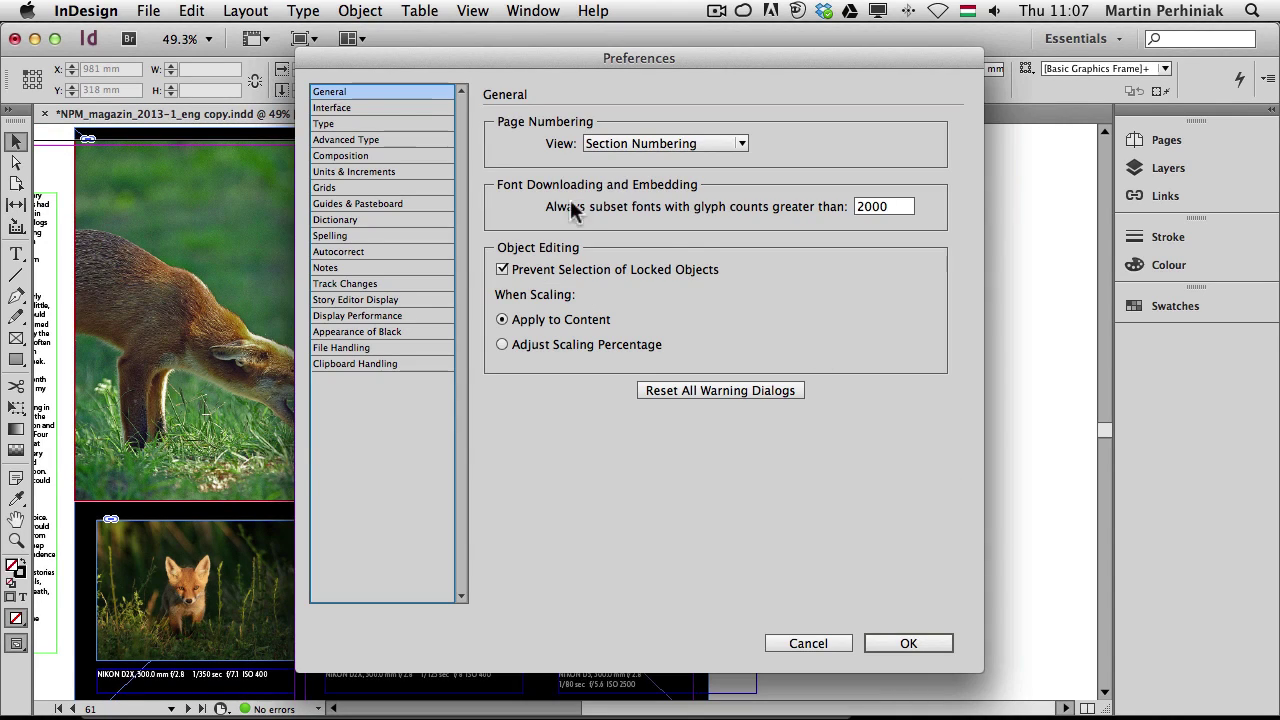
{"action": "left_click", "coordinate": [418, 106]}
{"action": "left_click_drag", "start_coordinate": [609, 58], "coordinate": [384, 232]}
{"action": "left_click", "coordinate": [364, 320]}
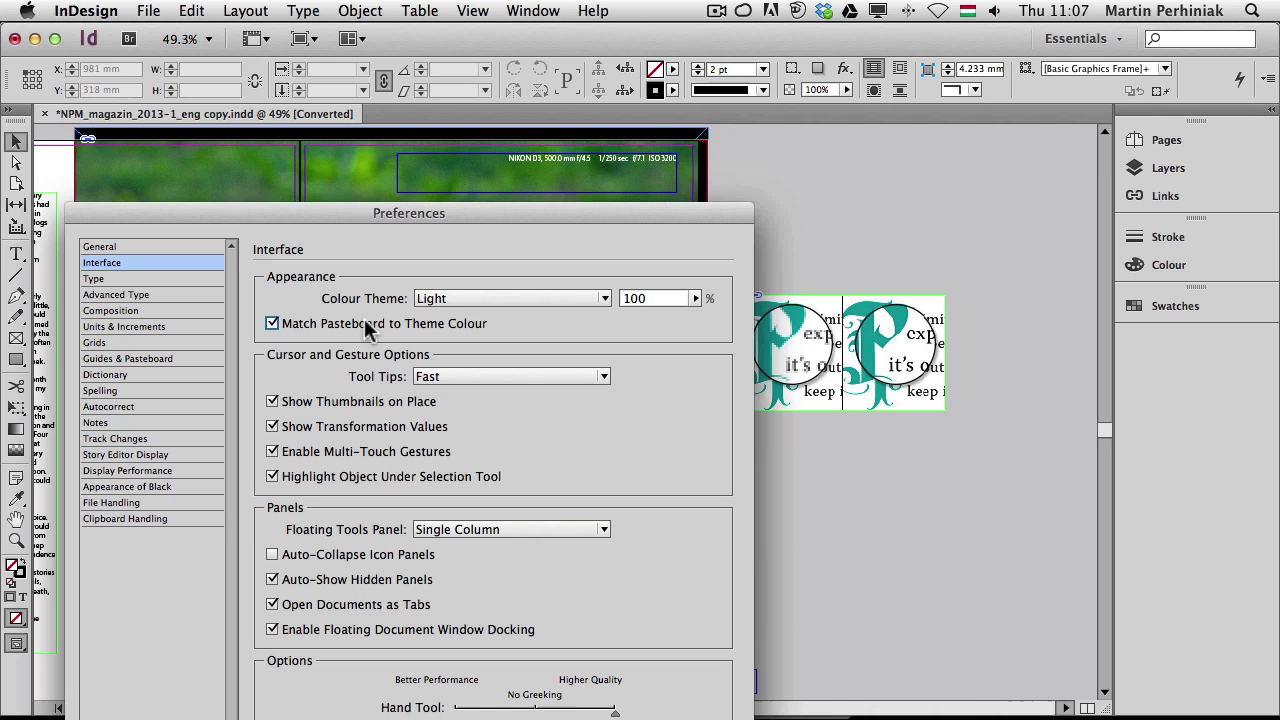
- Compare Medium Light, Medium Dark and Dark themes, then apply Medium Dark with OK
{"action": "left_click", "coordinate": [506, 298]}
{"action": "left_click", "coordinate": [497, 340]}
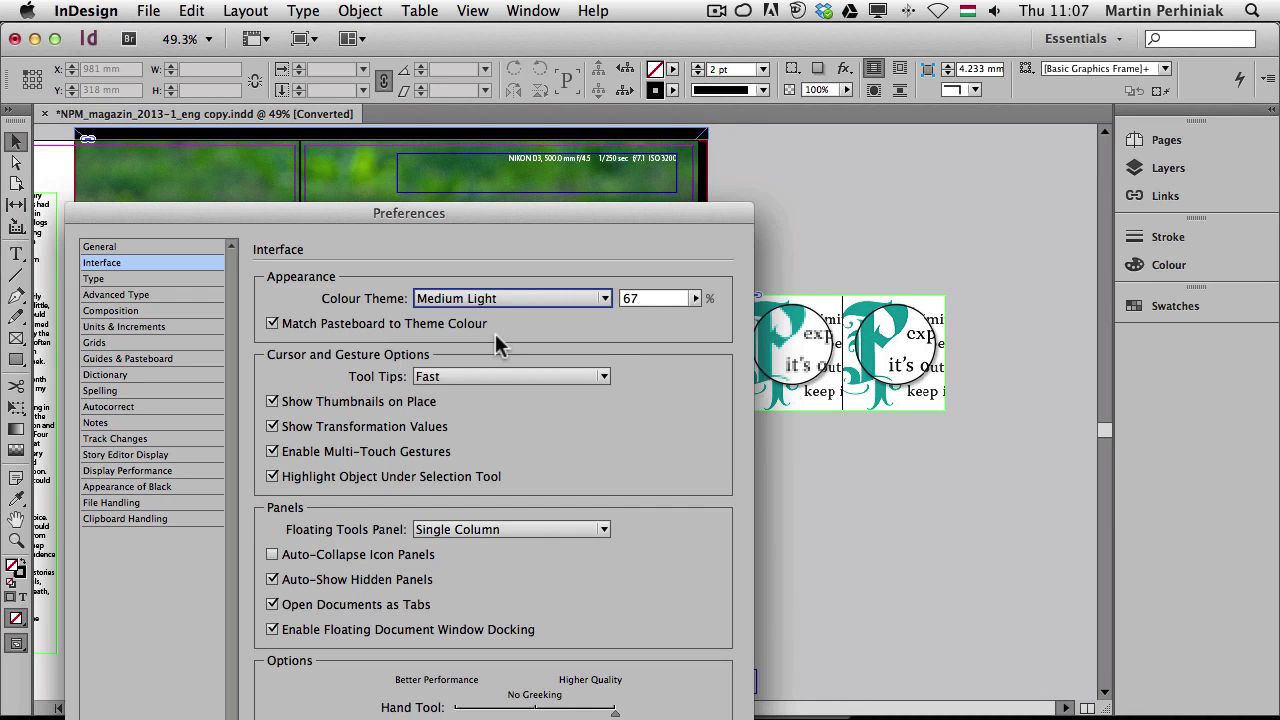
{"action": "left_click", "coordinate": [507, 295]}
{"action": "left_click", "coordinate": [464, 356]}
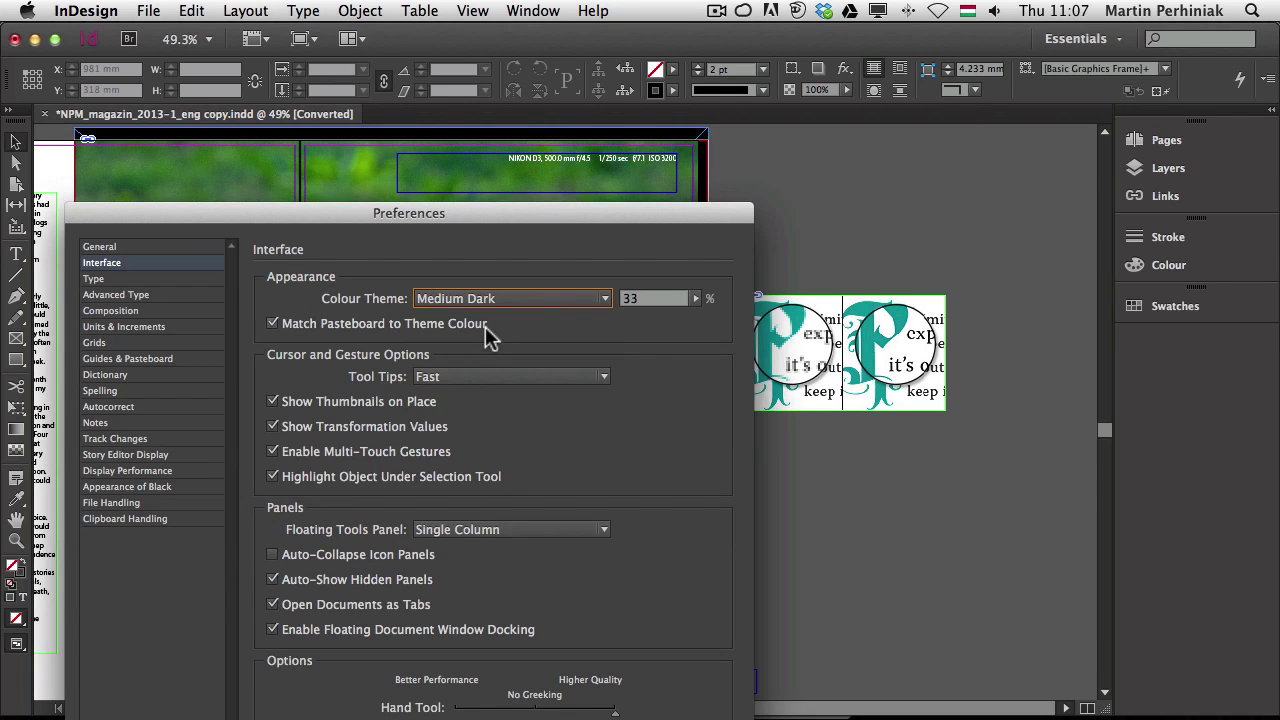
{"action": "left_click", "coordinate": [496, 298]}
{"action": "left_click", "coordinate": [480, 375]}
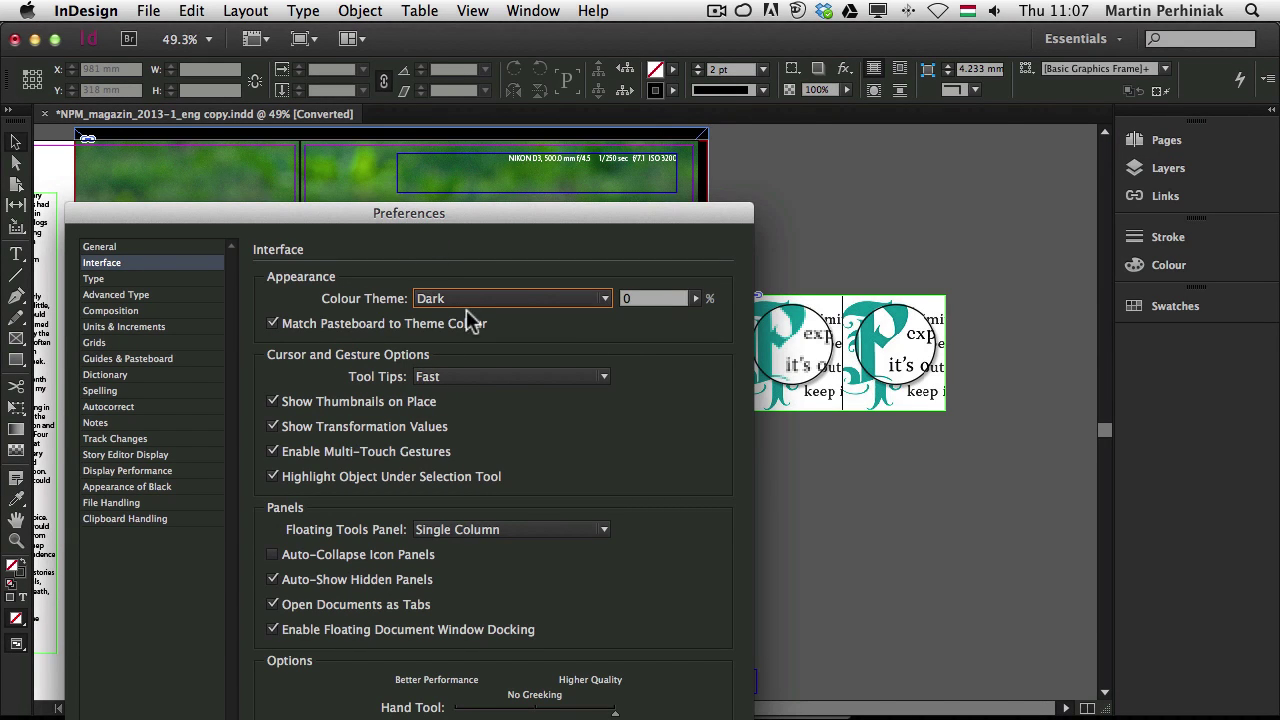
{"action": "left_click", "coordinate": [470, 300]}
{"action": "left_click", "coordinate": [468, 358]}
{"action": "left_click_drag", "start_coordinate": [443, 214], "coordinate": [456, 49]}
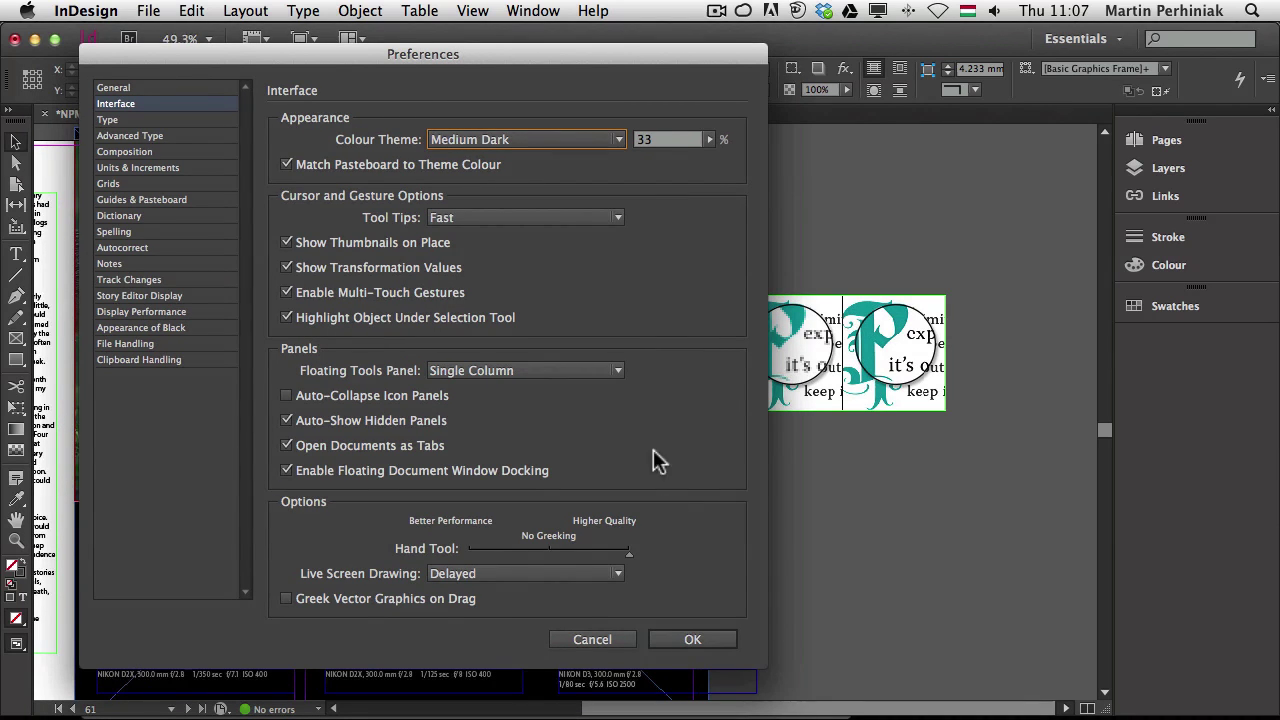
{"action": "left_click", "coordinate": [695, 641]}
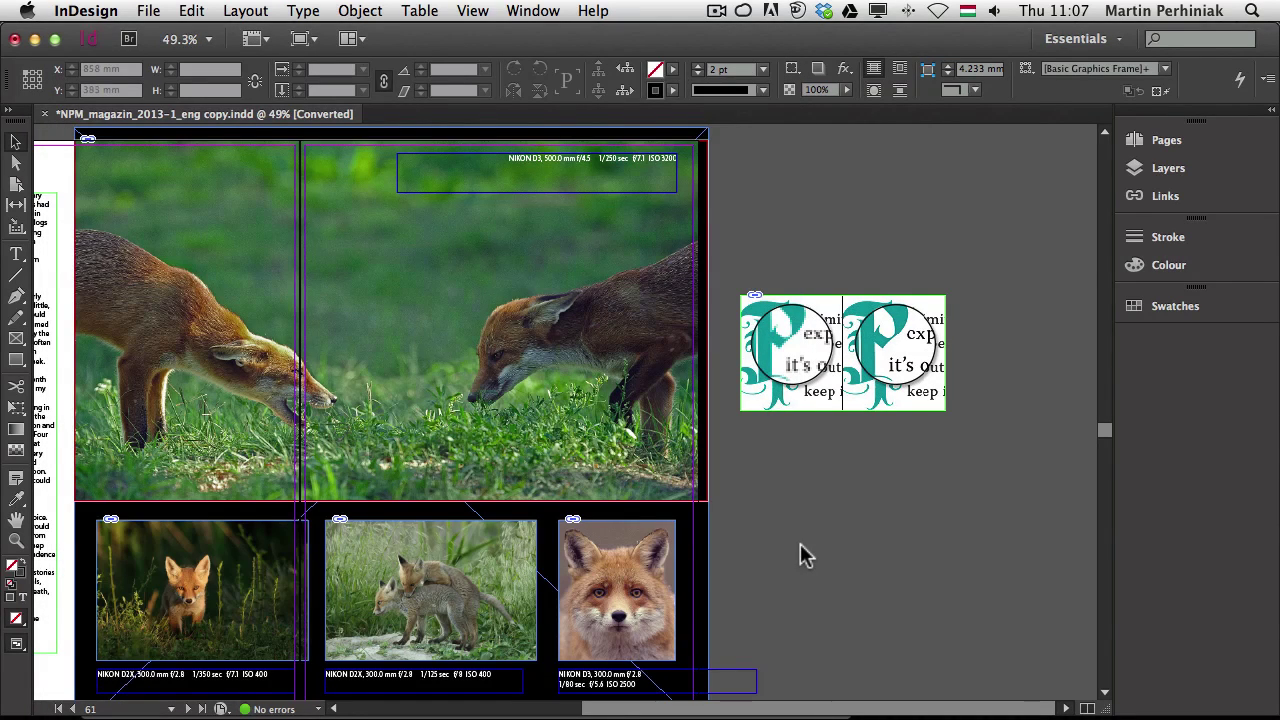
{"action": "scroll", "coordinate": [800, 545], "scroll_direction": "down", "scroll_amount": 2}
{"action": "scroll", "coordinate": [805, 556], "scroll_direction": "down", "scroll_amount": 1}
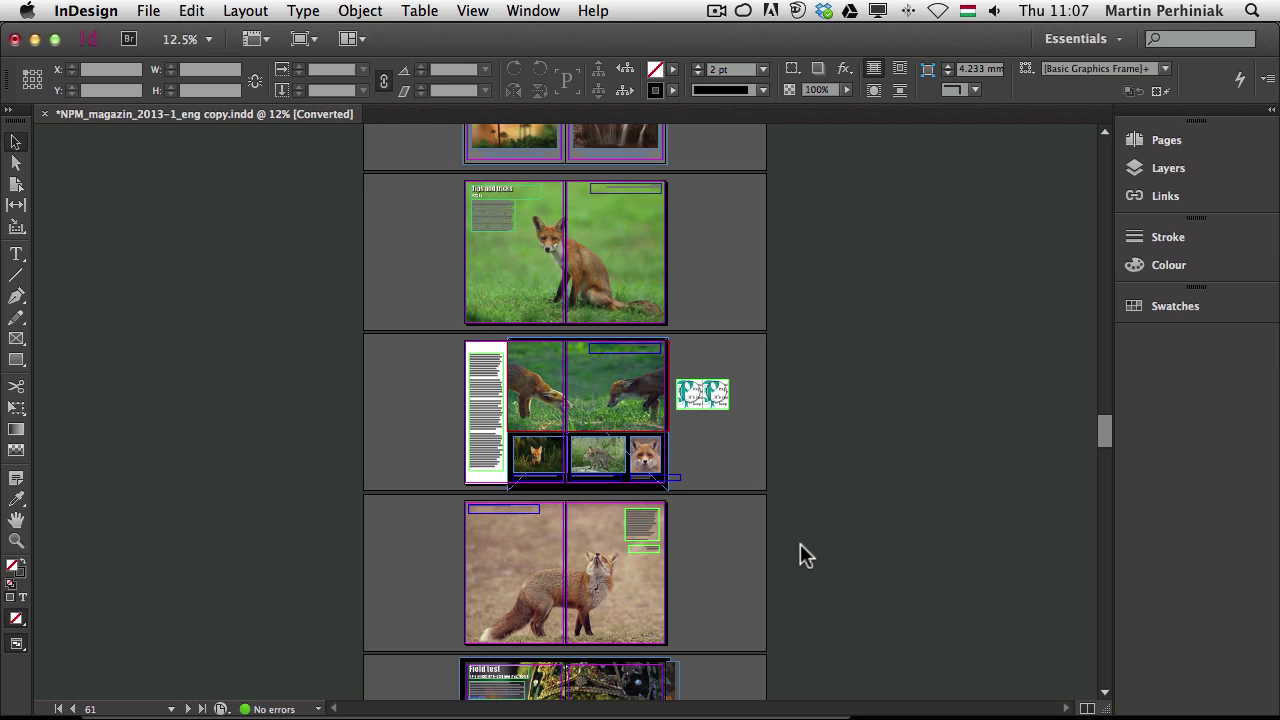
{"action": "scroll", "coordinate": [805, 556], "scroll_direction": "up", "scroll_amount": 1}
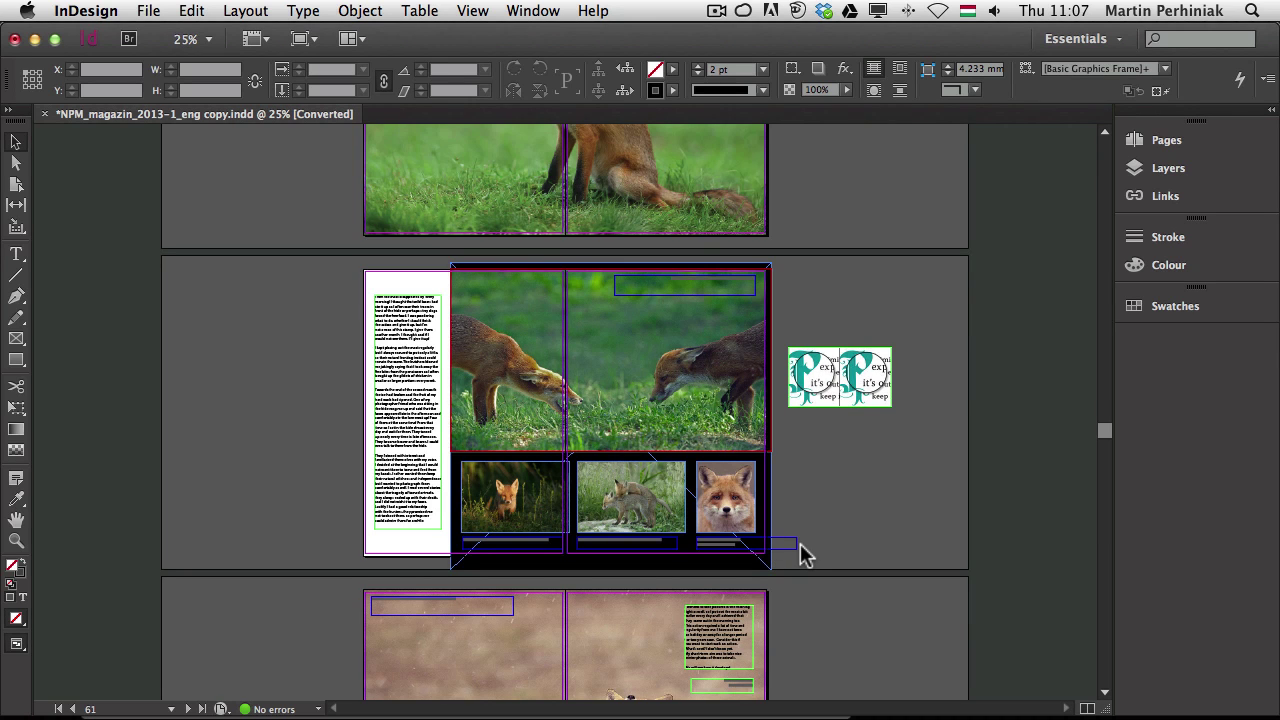
{"action": "key", "text": "super+equal"}
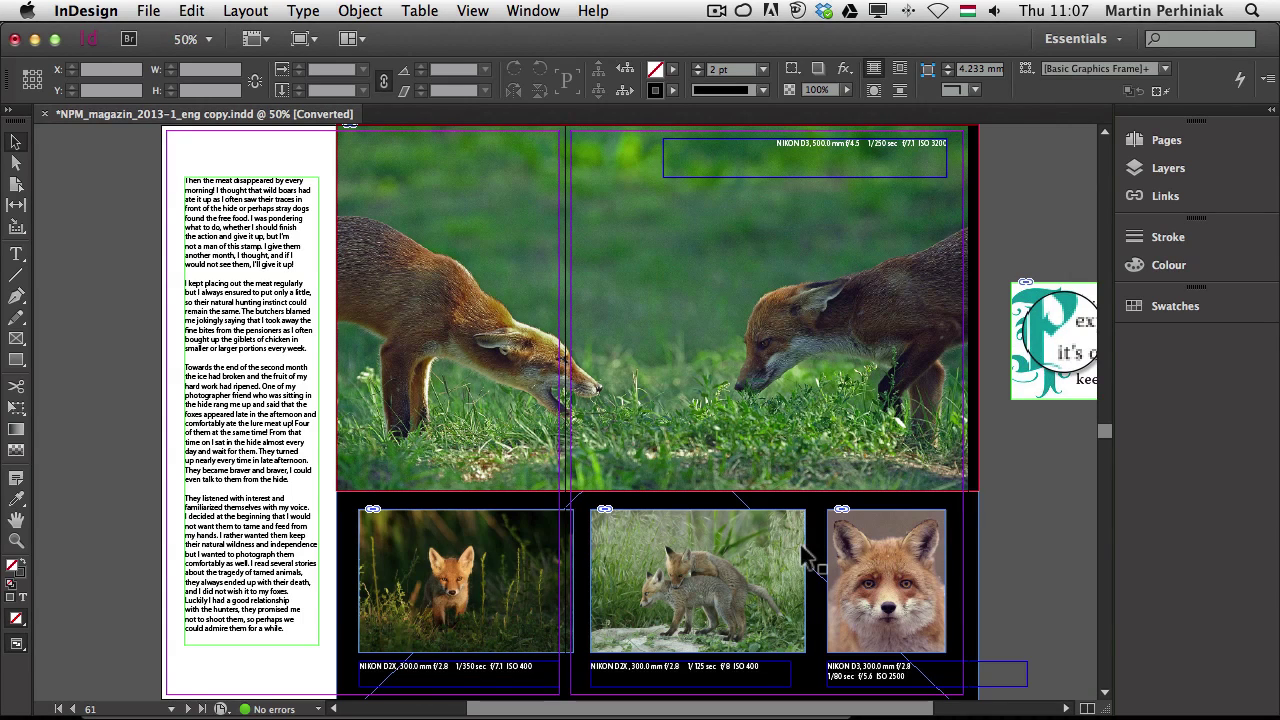
{"action": "mouse_move", "coordinate": [828, 450]}
{"action": "left_mouse_down"}
{"action": "mouse_move", "coordinate": [750, 450]}
{"action": "mouse_move", "coordinate": [830, 455]}
{"action": "left_mouse_up"}
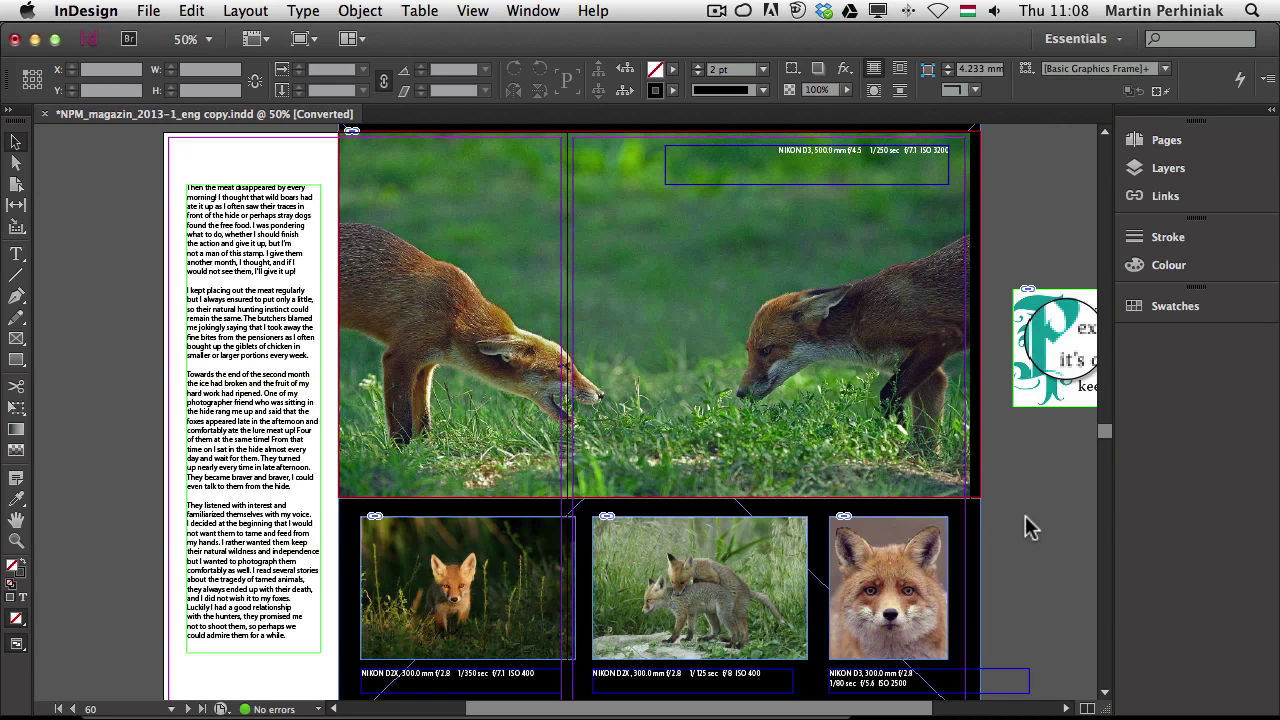
{"action": "left_click_drag", "start_coordinate": [1031, 463], "coordinate": [734, 457]}
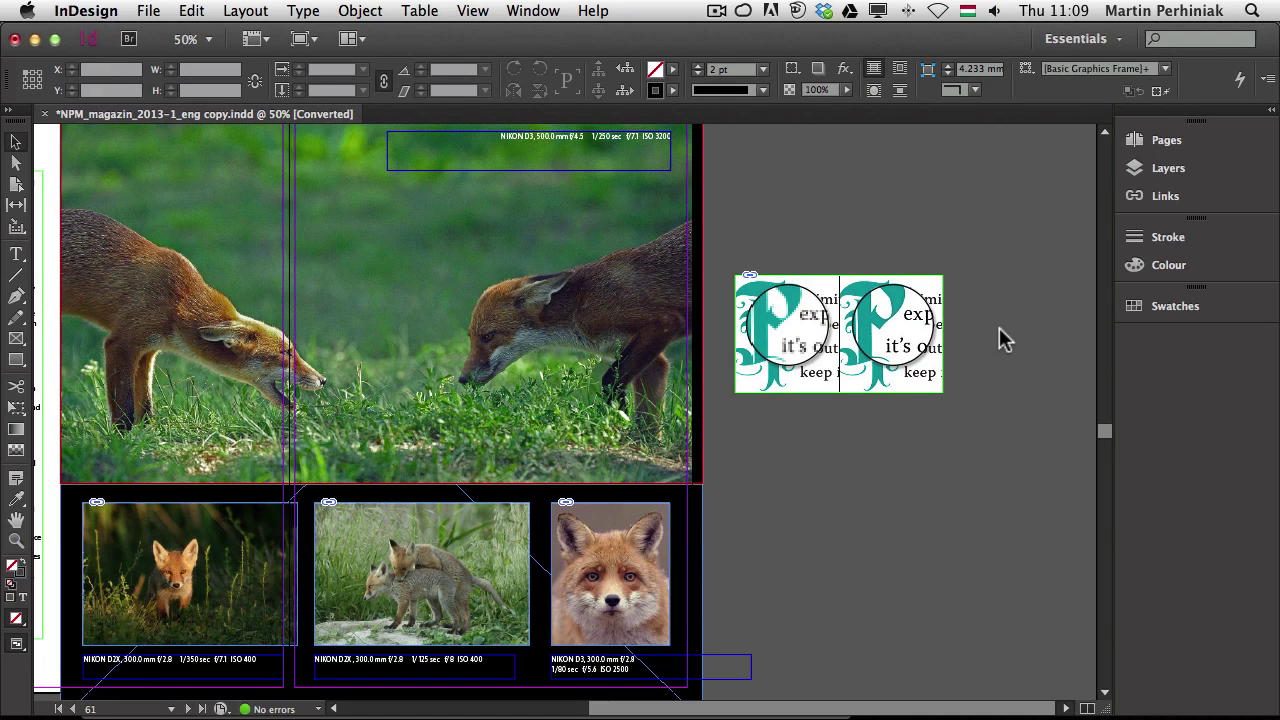
{"action": "left_click_drag", "start_coordinate": [414, 394], "coordinate": [685, 390]}
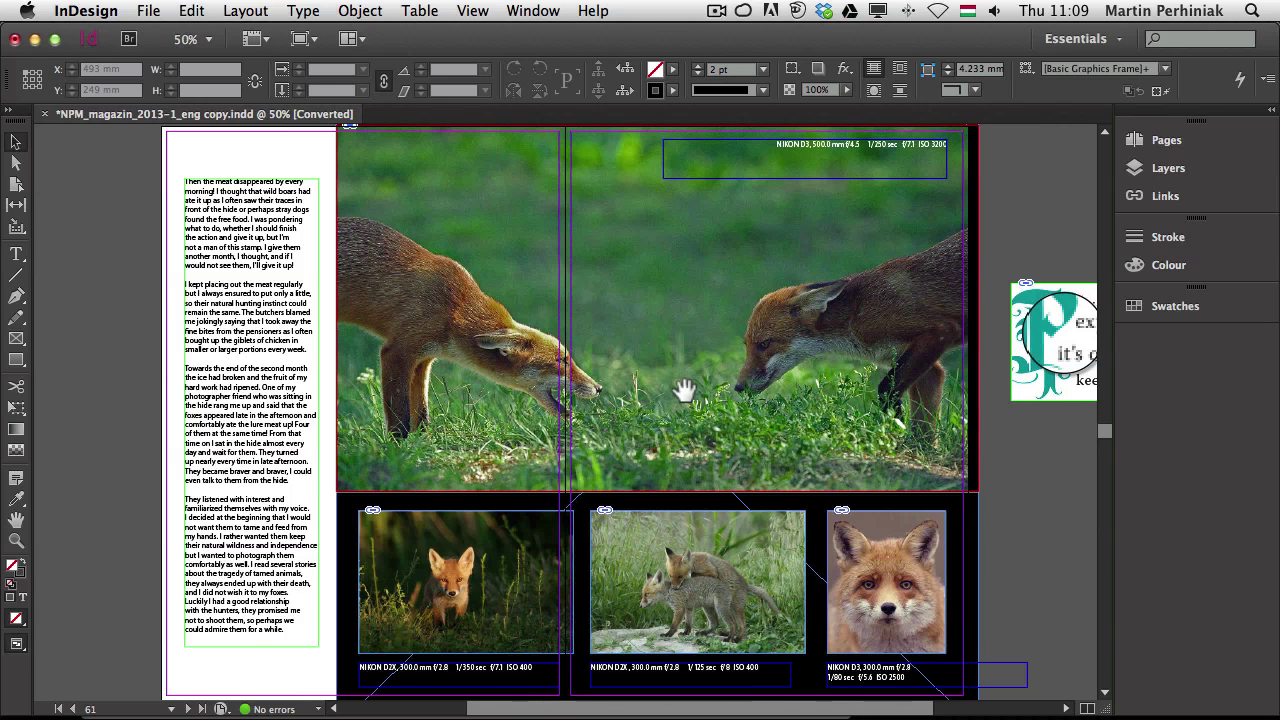
- Start a new document from the File menu and expand its Bleed and Slug settings, showing 0 mm defaults
{"action": "left_click", "coordinate": [148, 10]}
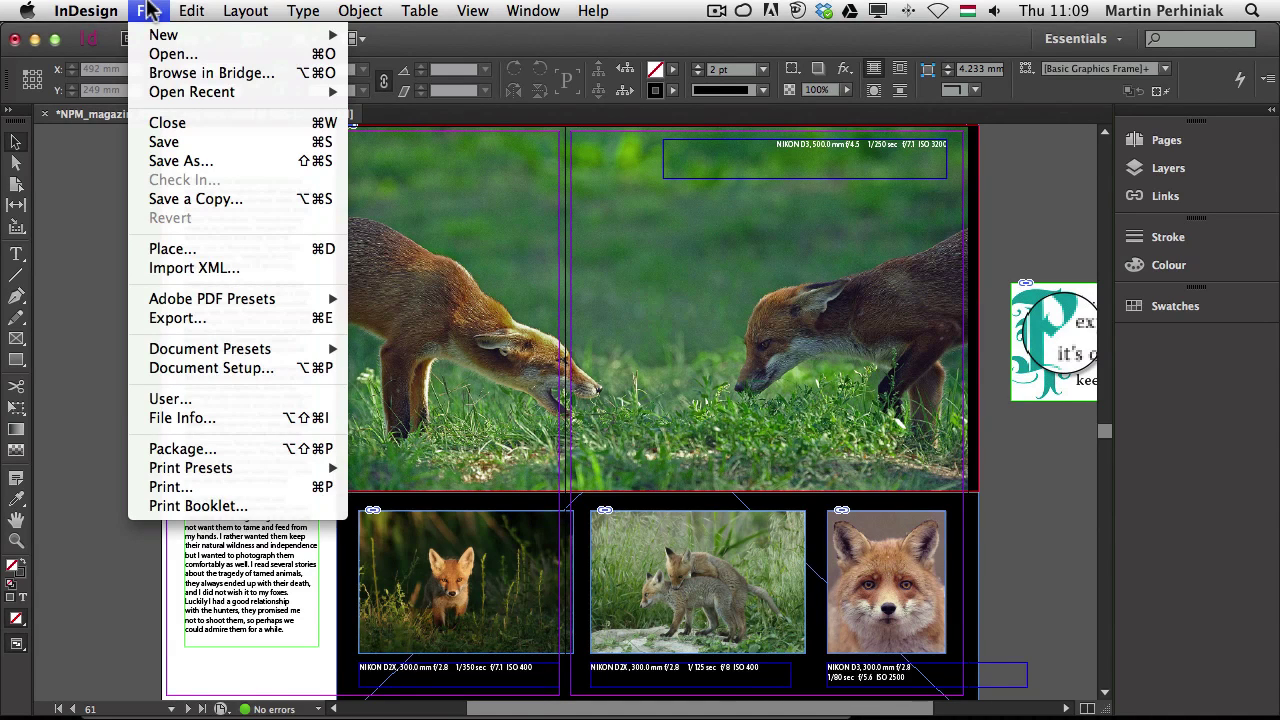
{"action": "mouse_move", "coordinate": [170, 34]}
{"action": "left_click", "coordinate": [438, 42]}
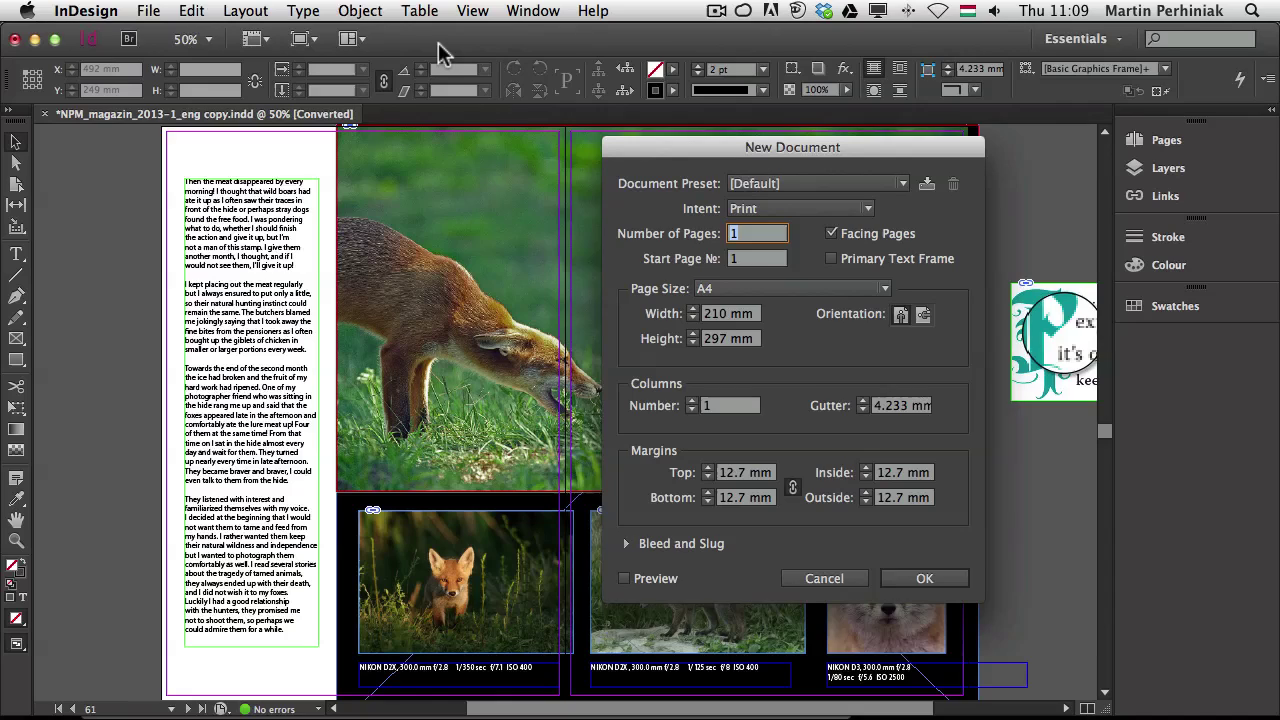
{"action": "left_click_drag", "start_coordinate": [835, 155], "coordinate": [880, 152]}
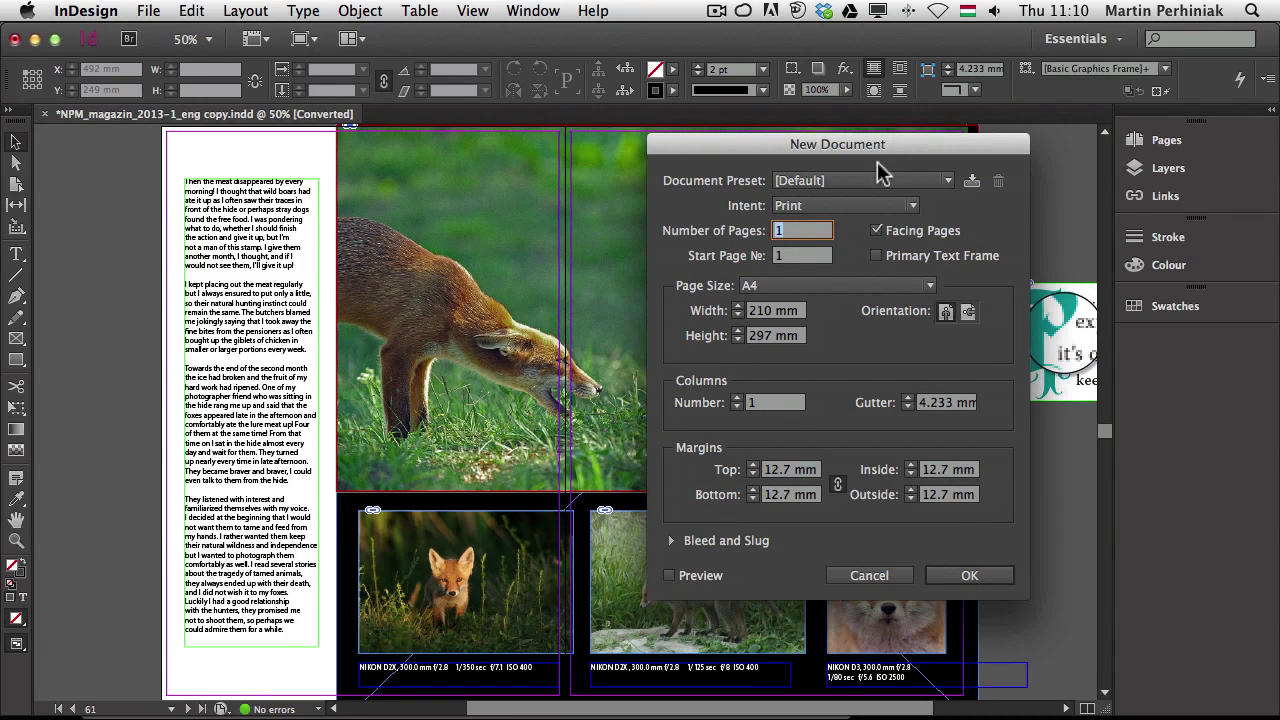
{"action": "left_click", "coordinate": [671, 542]}
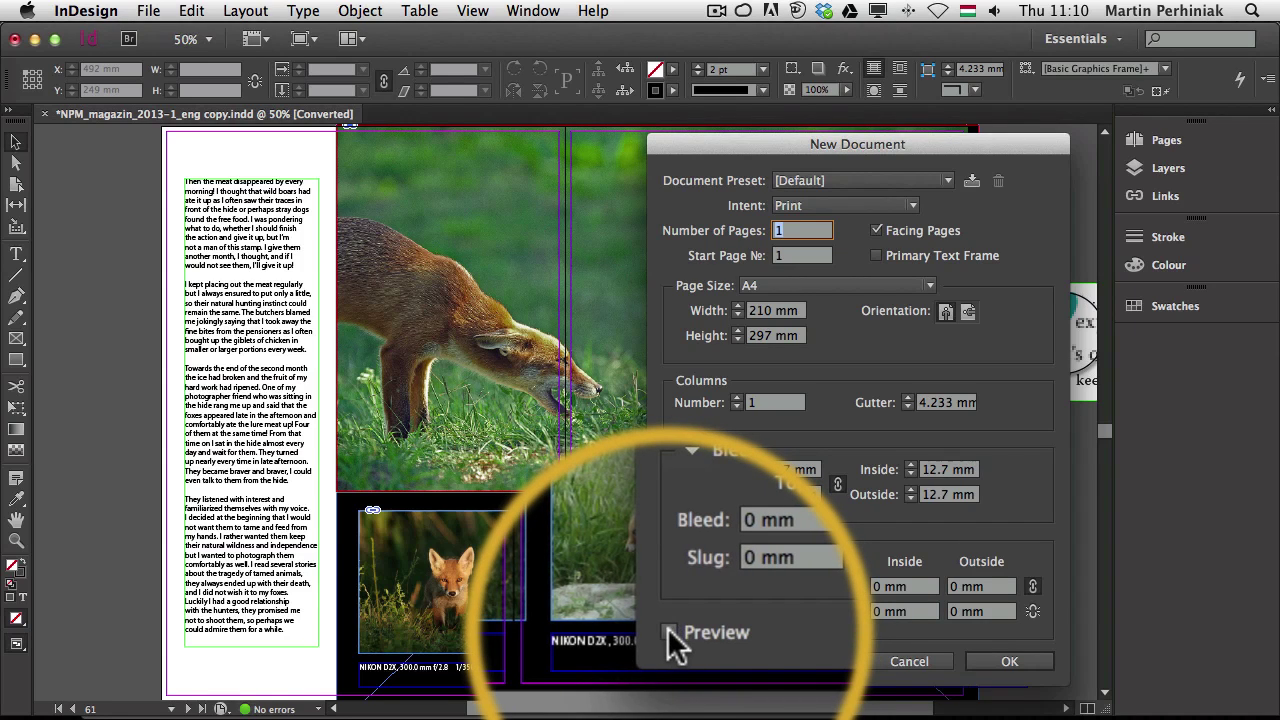
- Turn on Preview so the blank A4 Untitled-1 page shows, moving the dialog aside
{"action": "left_click", "coordinate": [669, 632]}
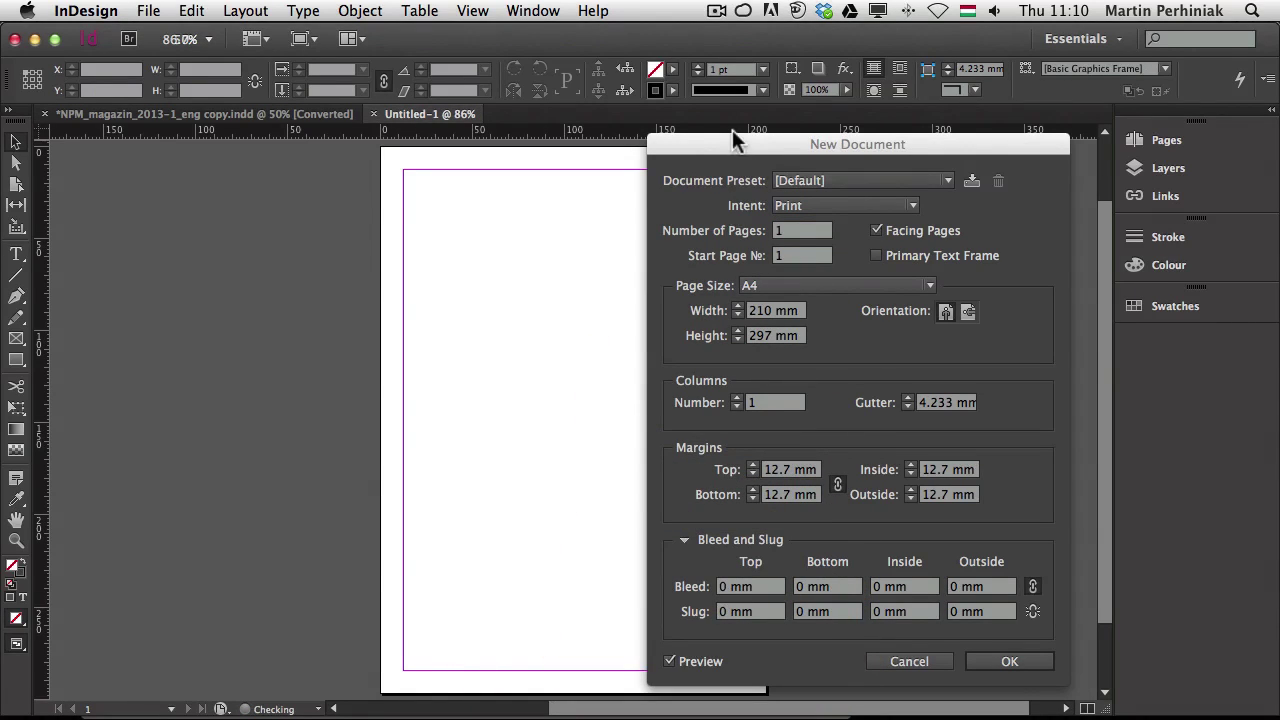
{"action": "left_click_drag", "start_coordinate": [739, 139], "coordinate": [872, 138]}
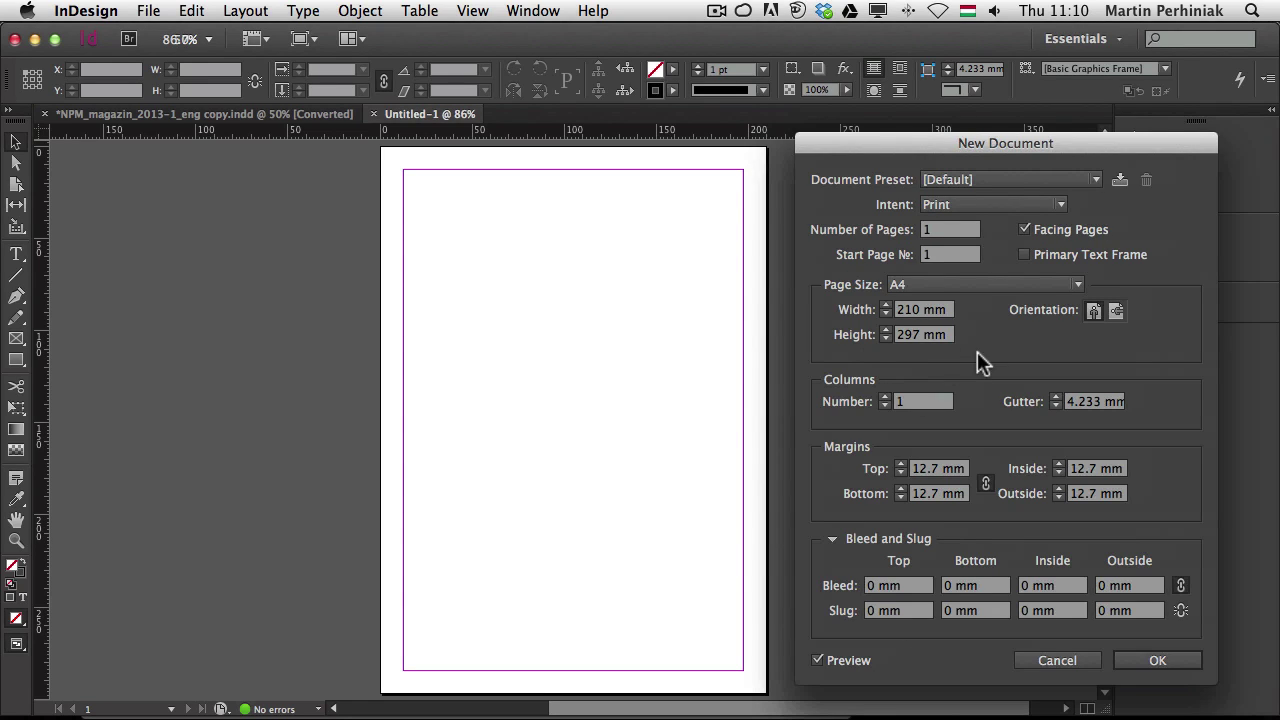
- Raise the column count to 3 and set the page width to 250 mm, making the size Custom
{"action": "left_click", "coordinate": [885, 397]}
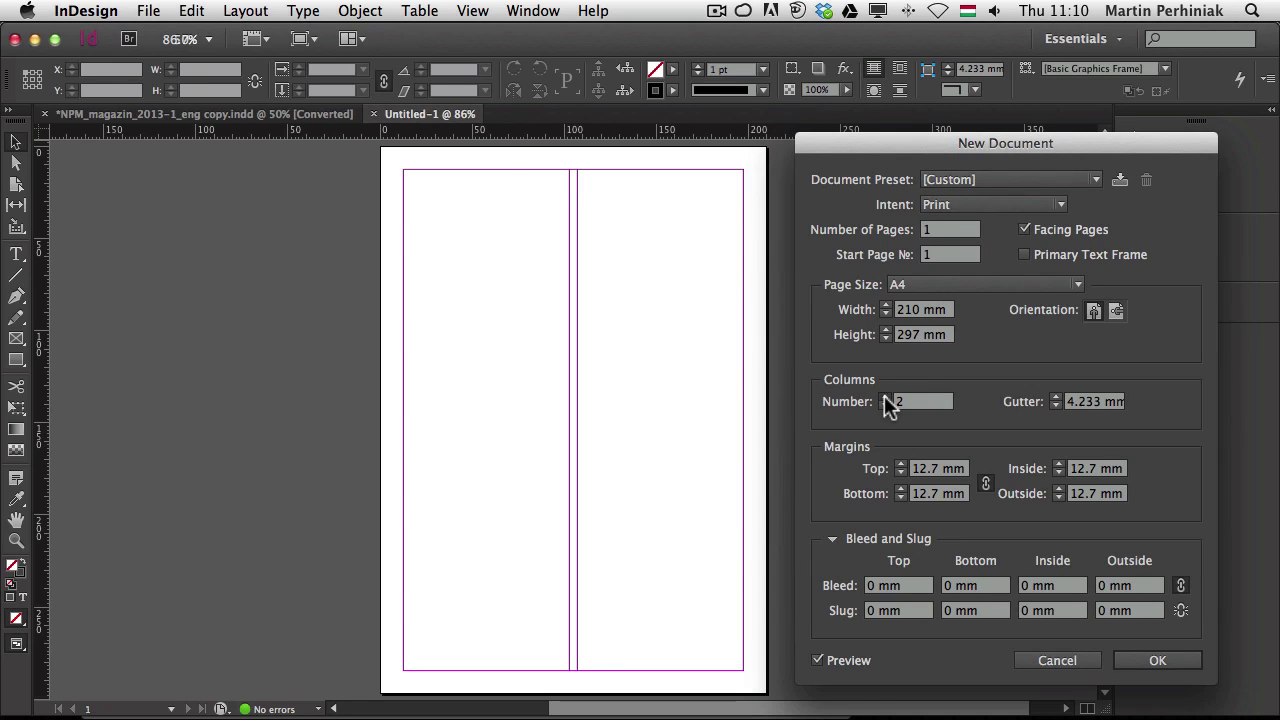
{"action": "left_click", "coordinate": [885, 397]}
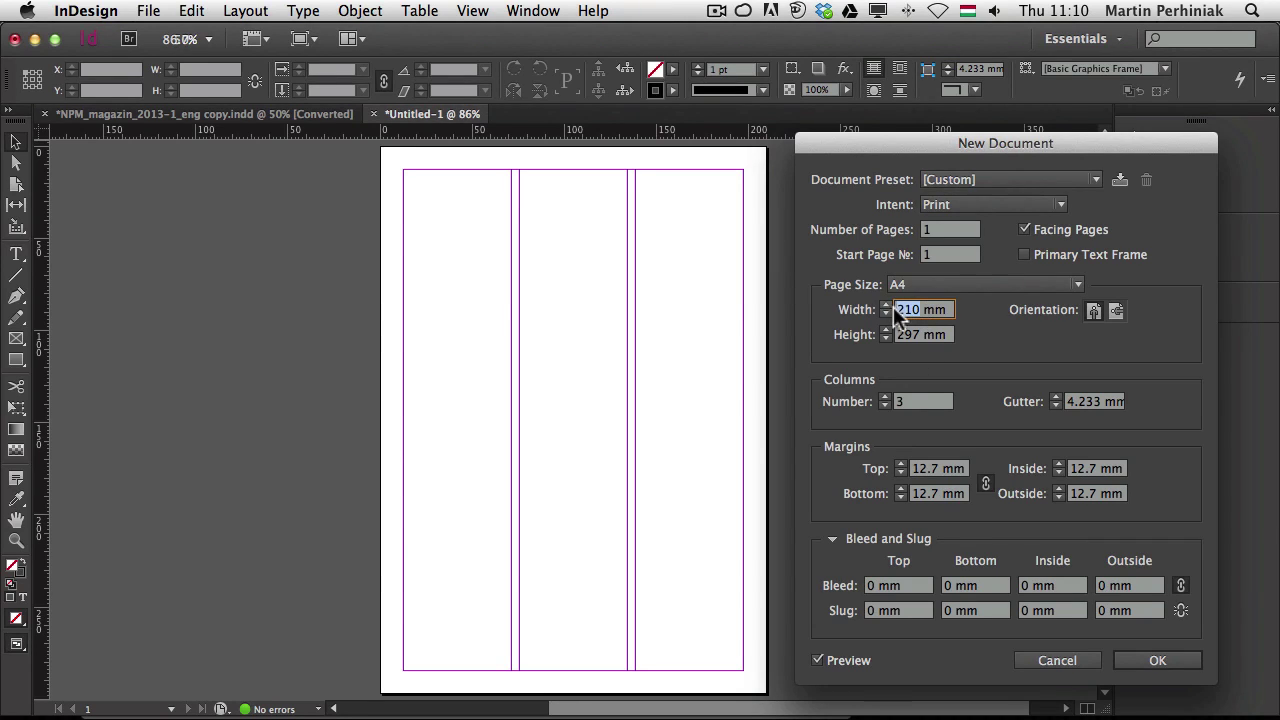
{"action": "type", "text": "250"}
{"action": "key", "text": "Tab"}
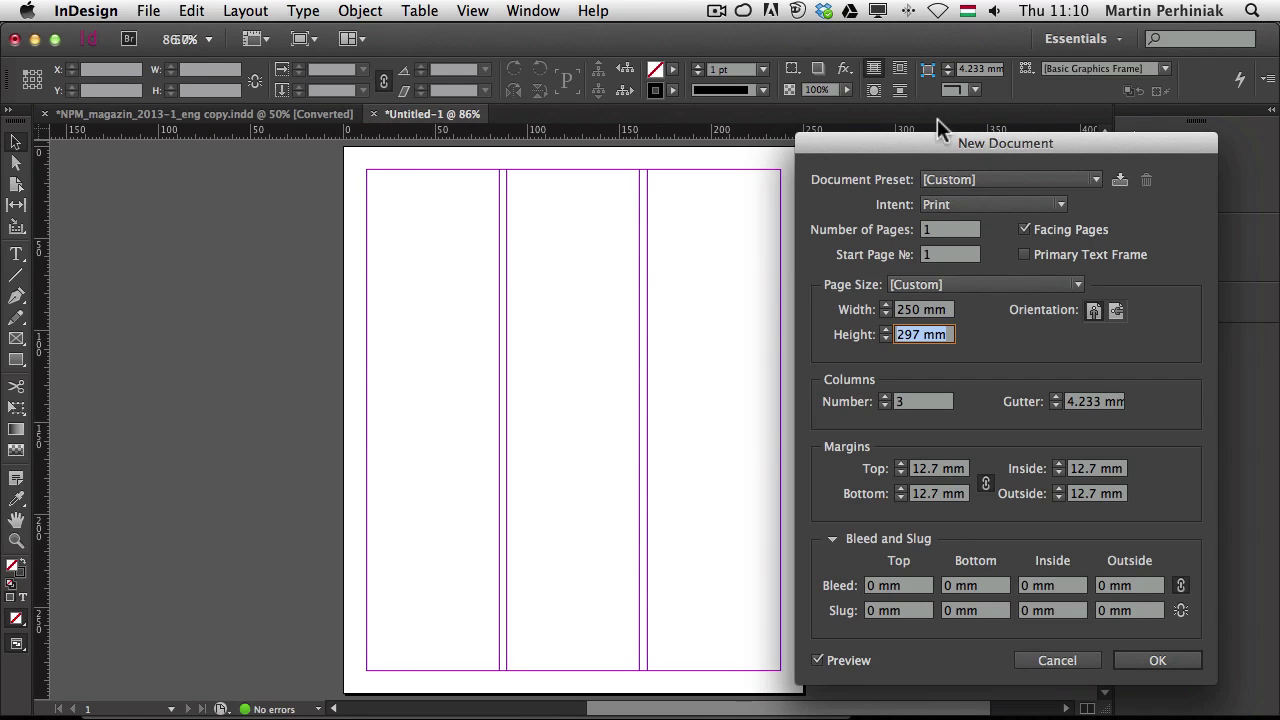
{"action": "mouse_move", "coordinate": [930, 143]}
{"action": "left_mouse_down"}
{"action": "mouse_move", "coordinate": [1203, 165]}
{"action": "mouse_move", "coordinate": [994, 152]}
{"action": "mouse_move", "coordinate": [916, 129]}
{"action": "left_mouse_up"}
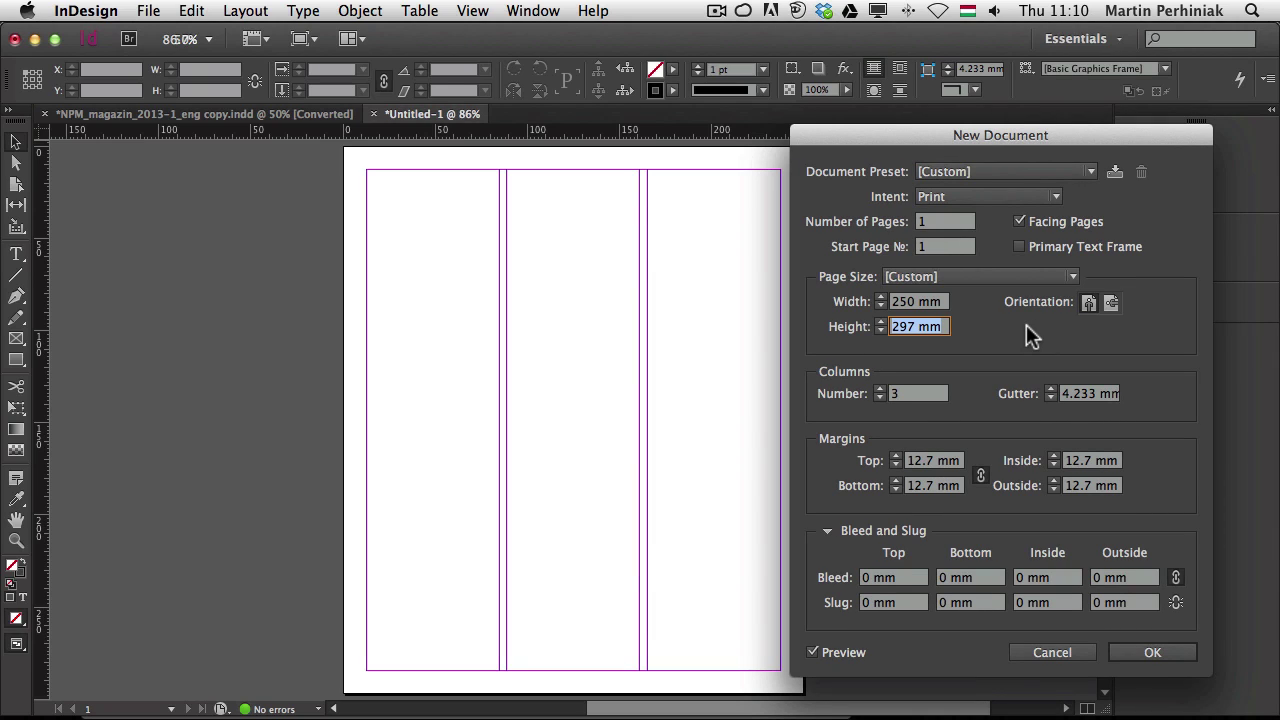
- Set the bleed to 5 mm on all sides
{"action": "left_click", "coordinate": [911, 579]}
{"action": "key", "text": "Up"}
{"action": "key", "text": "Up"}
{"action": "key", "text": "Up"}
{"action": "key", "text": "Up"}
{"action": "key", "text": "Up"}
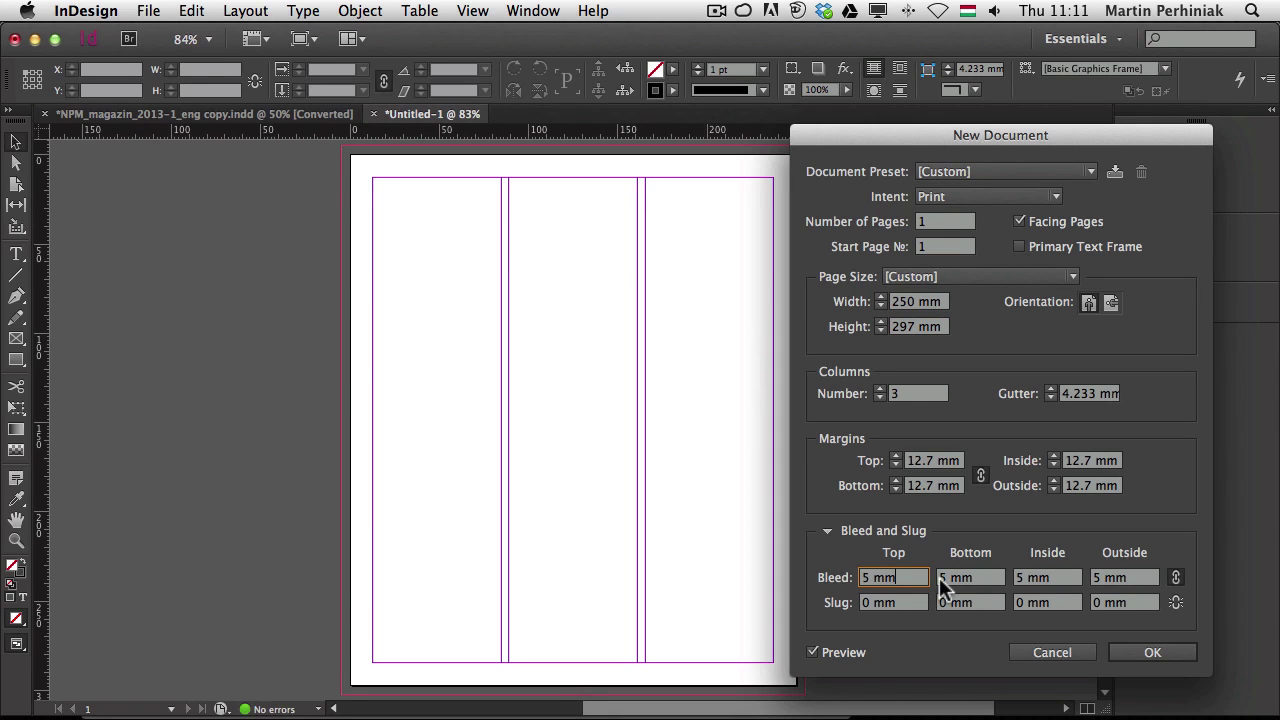
{"action": "key", "text": "Up"}
{"action": "key", "text": "Down"}
- Link the slug fields, set a 9 mm slug on all sides, and create the document
{"action": "left_click", "coordinate": [916, 601]}
{"action": "left_click", "coordinate": [1172, 601]}
{"action": "left_click", "coordinate": [914, 600]}
{"action": "key", "text": "Up"}
{"action": "key", "text": "Up"}
{"action": "key", "text": "Up"}
{"action": "key", "text": "Up"}
{"action": "key", "text": "Up"}
{"action": "key", "text": "Up"}
{"action": "key", "text": "Up"}
{"action": "key", "text": "Up"}
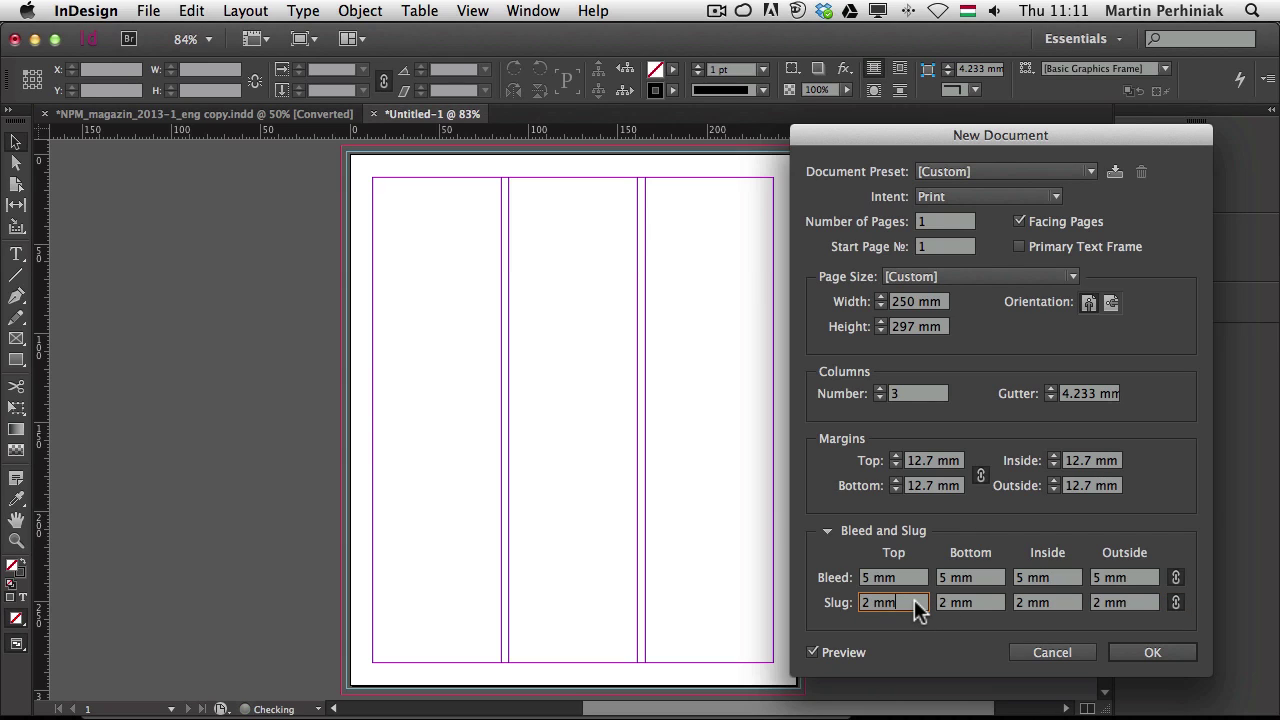
{"action": "key", "text": "Up"}
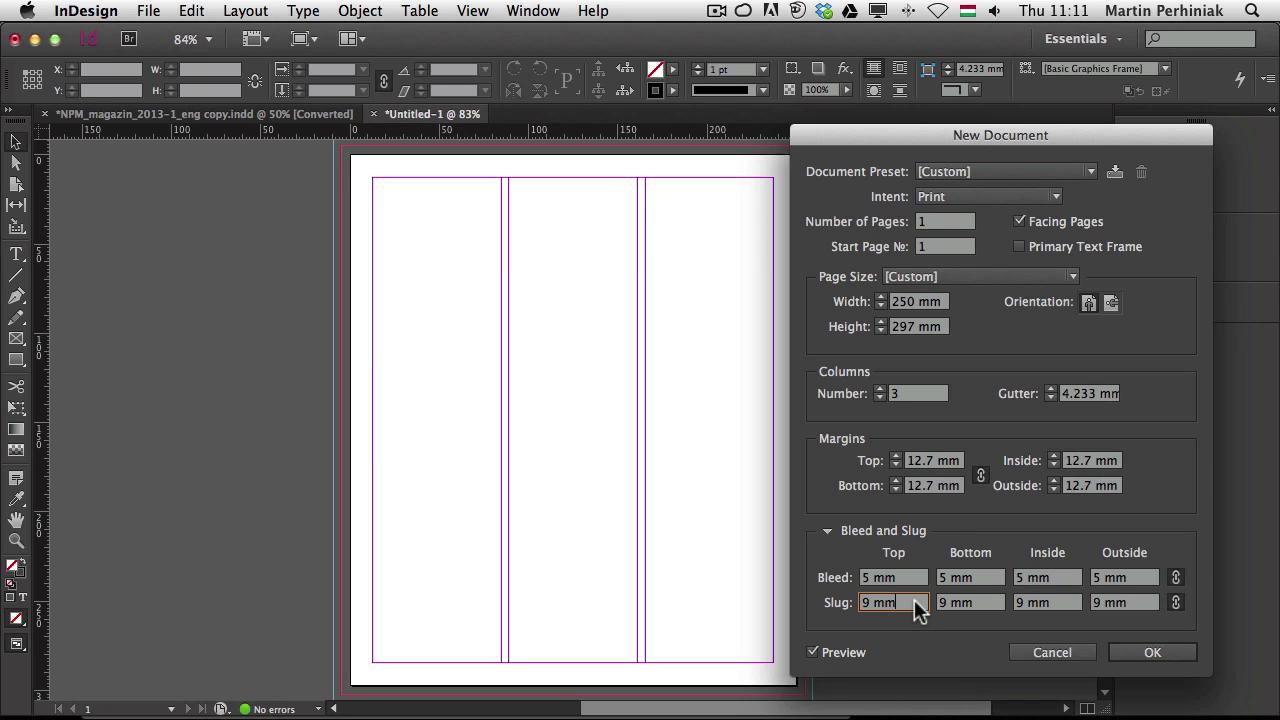
{"action": "key", "text": "Return"}
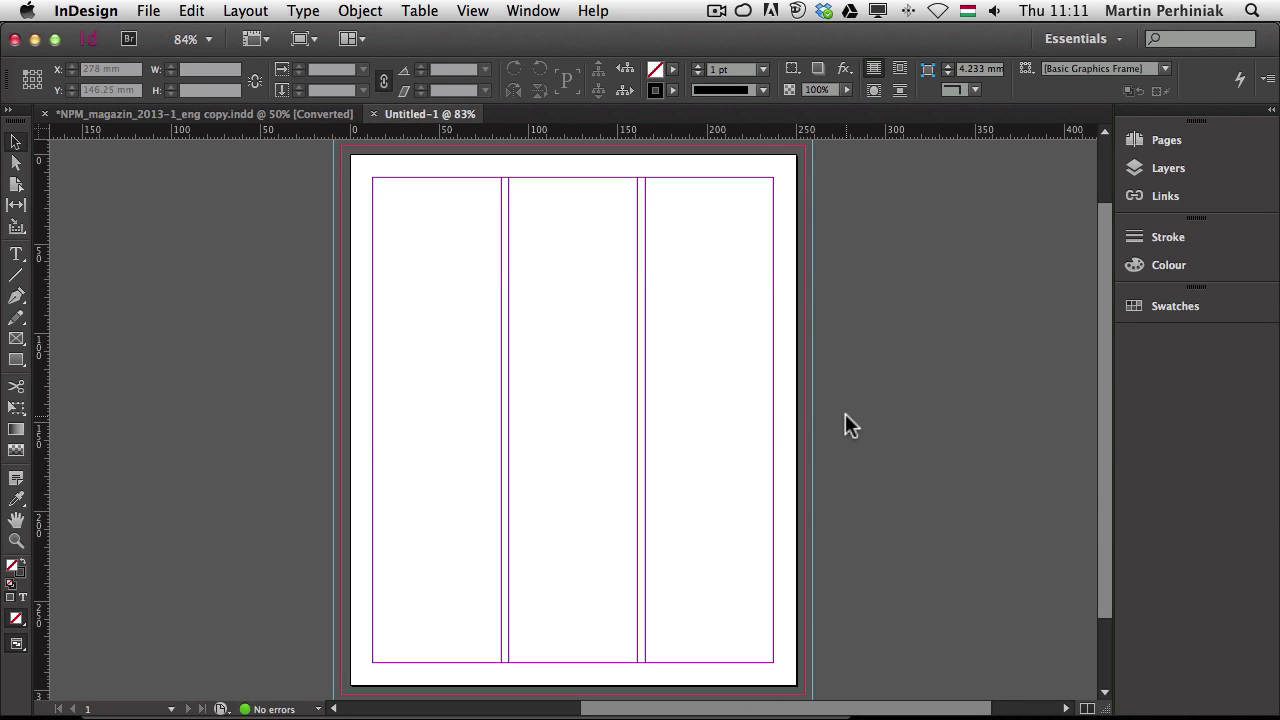